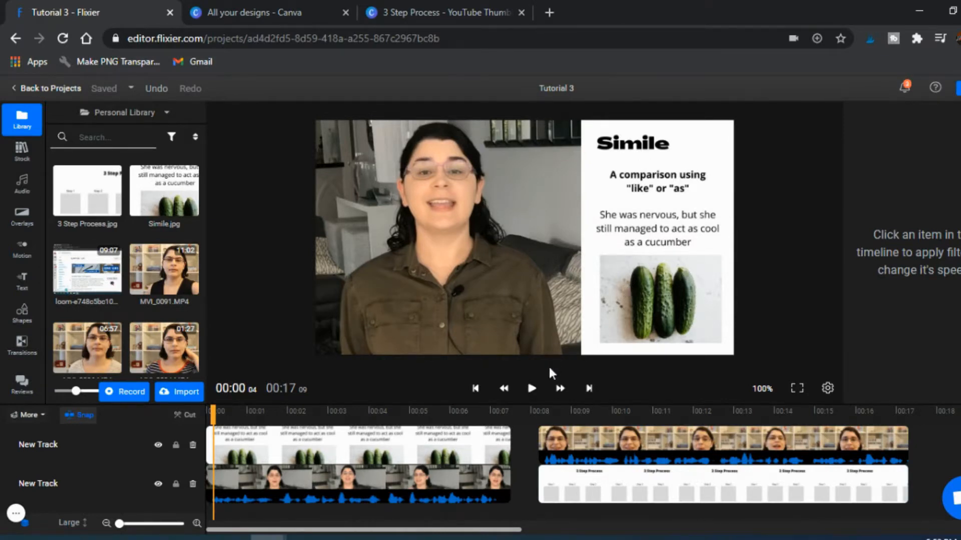
Play back parts of the Simile and 3 Step Process split-screen sections on the timeline to examine both layouts.
left_click(532, 389)
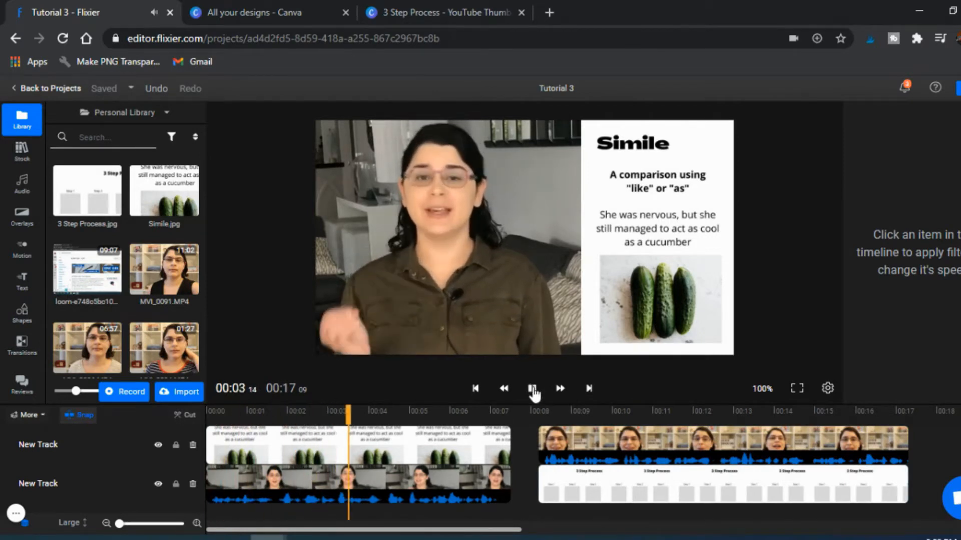
left_click(532, 389)
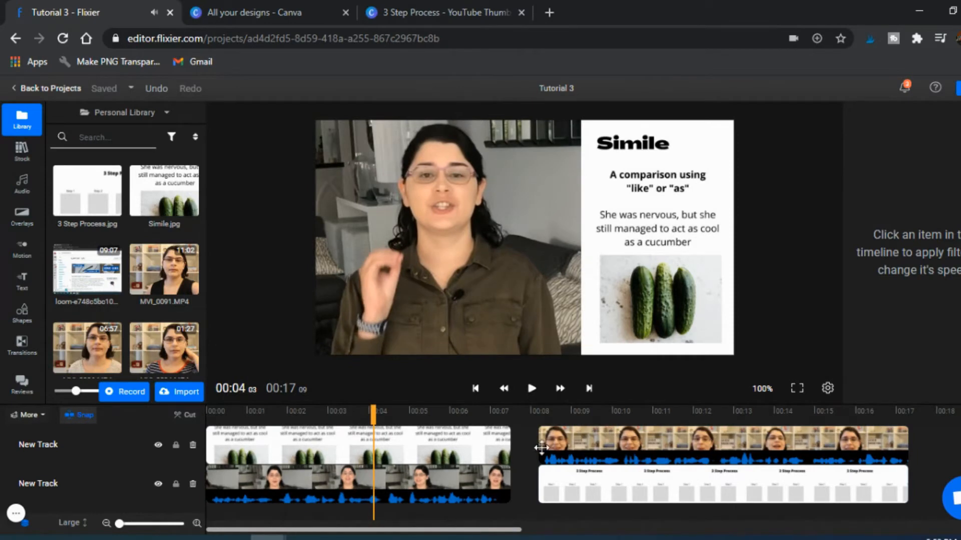
left_click(531, 436)
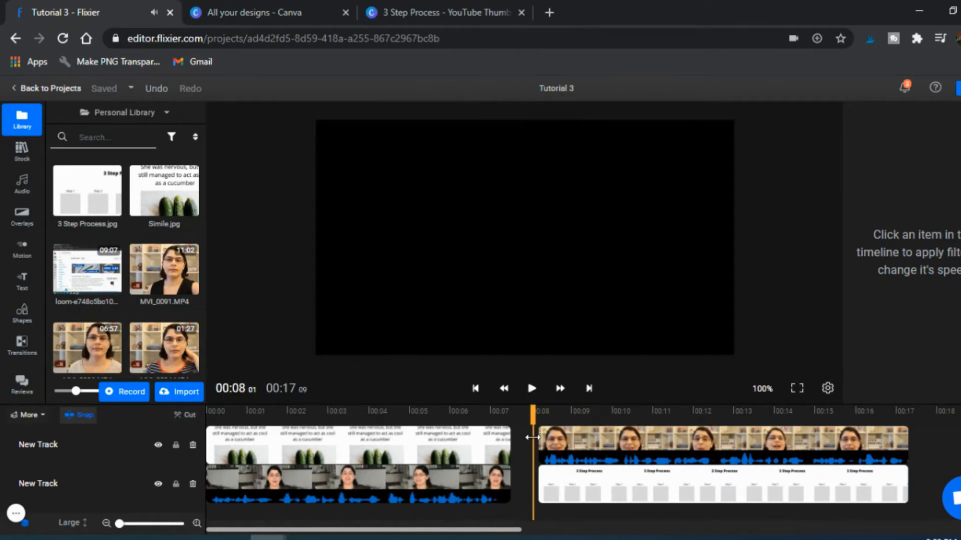
left_click(532, 389)
left_click(532, 390)
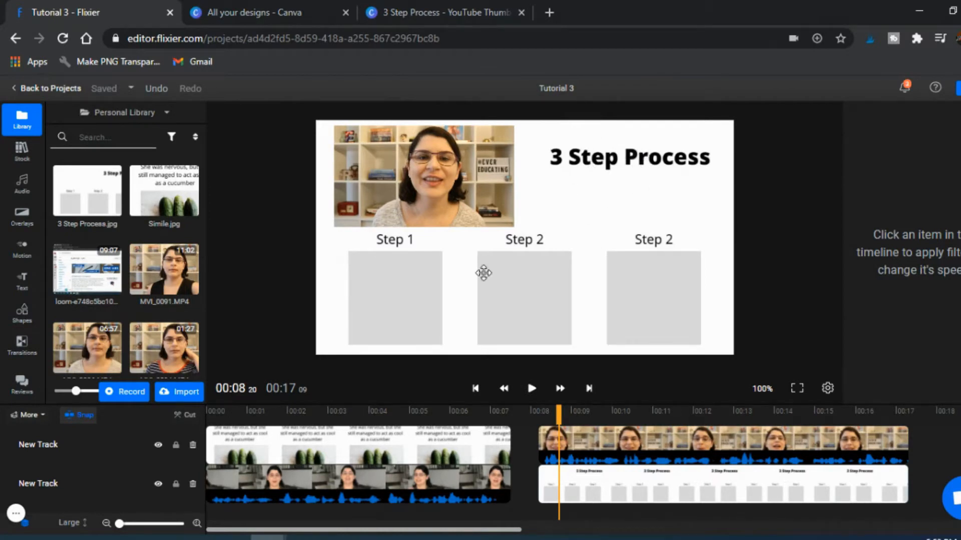
left_click(532, 390)
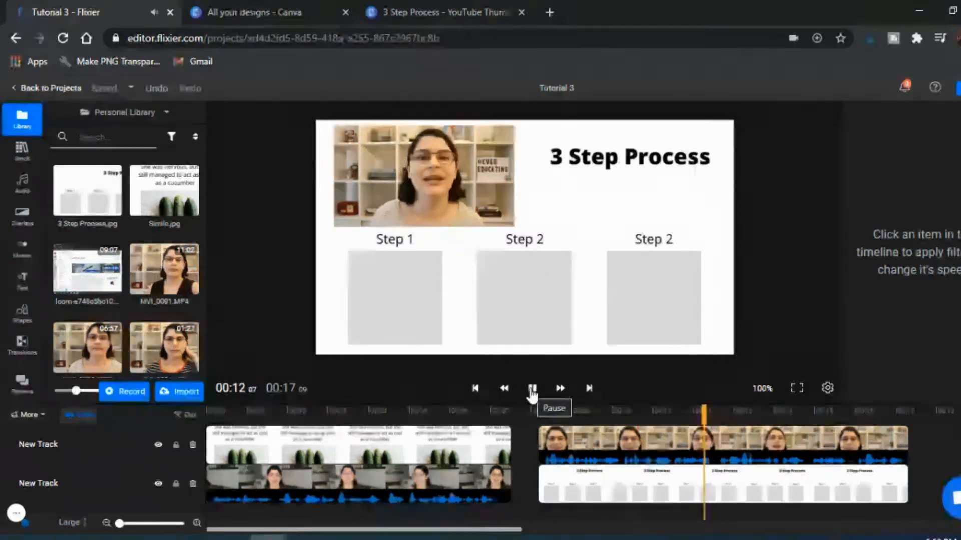
left_click(532, 390)
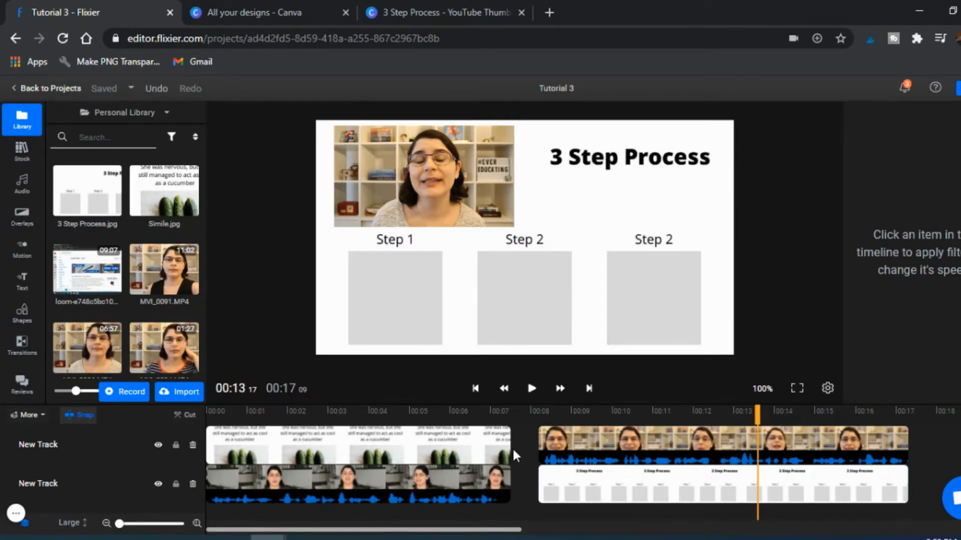
Delete every clip from the timeline and place MVI_0067.MP4 from the library at the start of the lower track.
left_click_drag(915, 493, 459, 454)
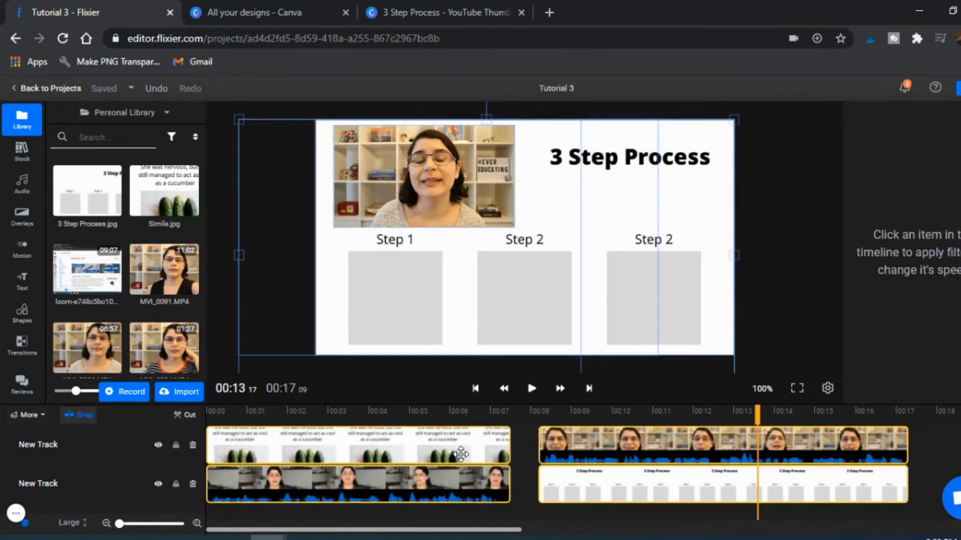
key("Delete")
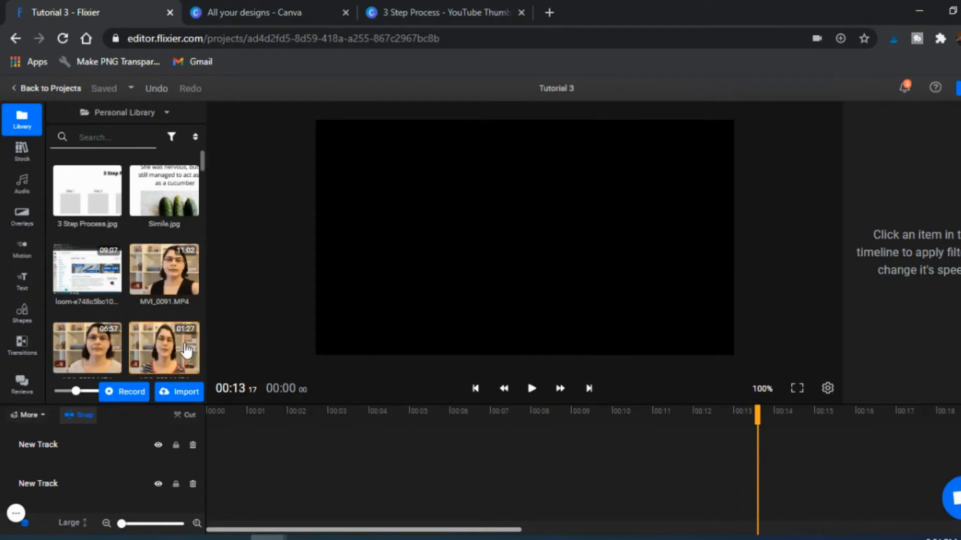
scroll(152, 359, "down", 10)
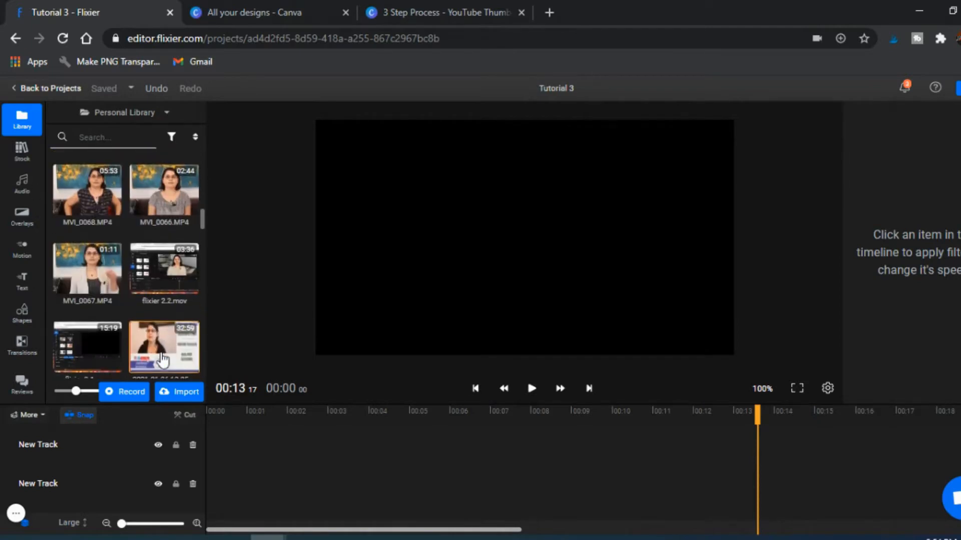
scroll(150, 345, "down", 2)
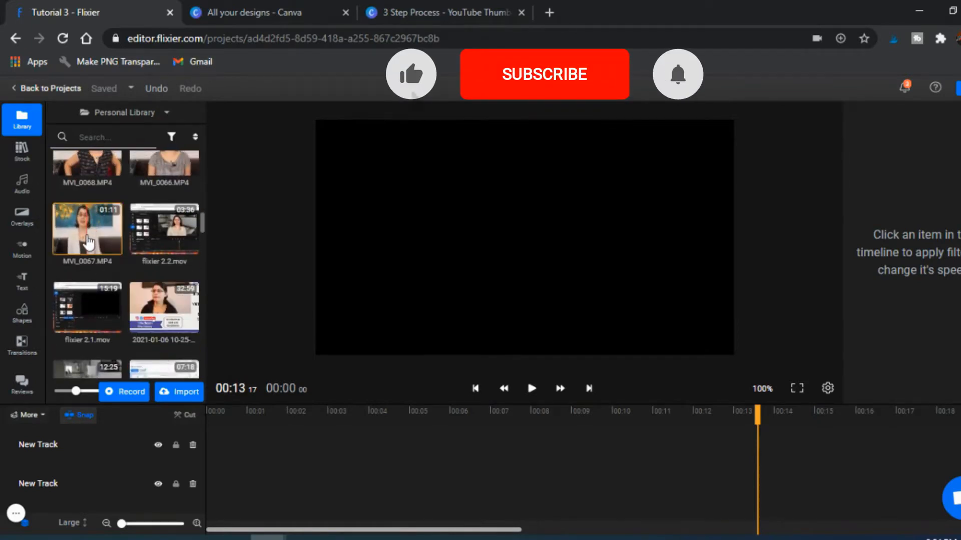
left_click_drag(136, 318, 230, 465)
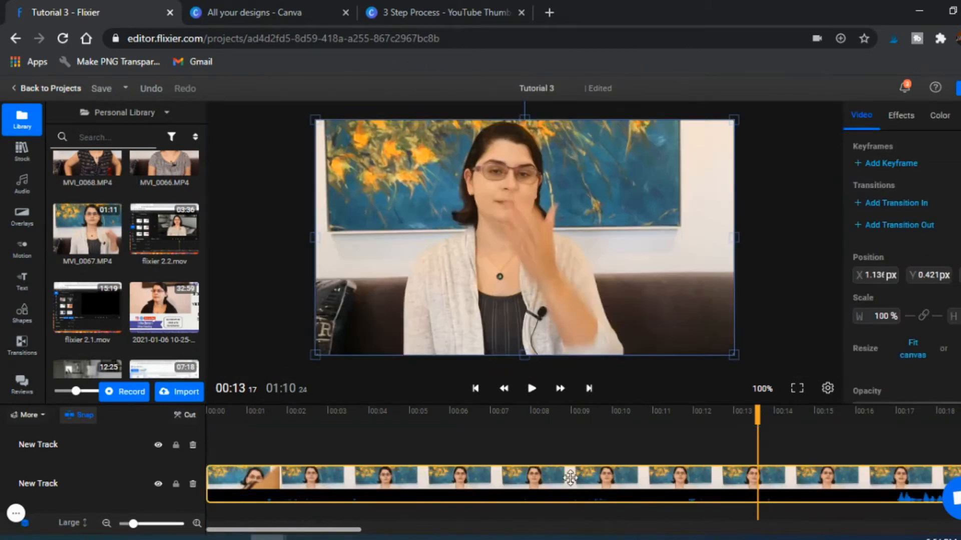
Split the video clip at 00:16 20 and delete the quiet opening portion before the cut.
left_click(882, 450)
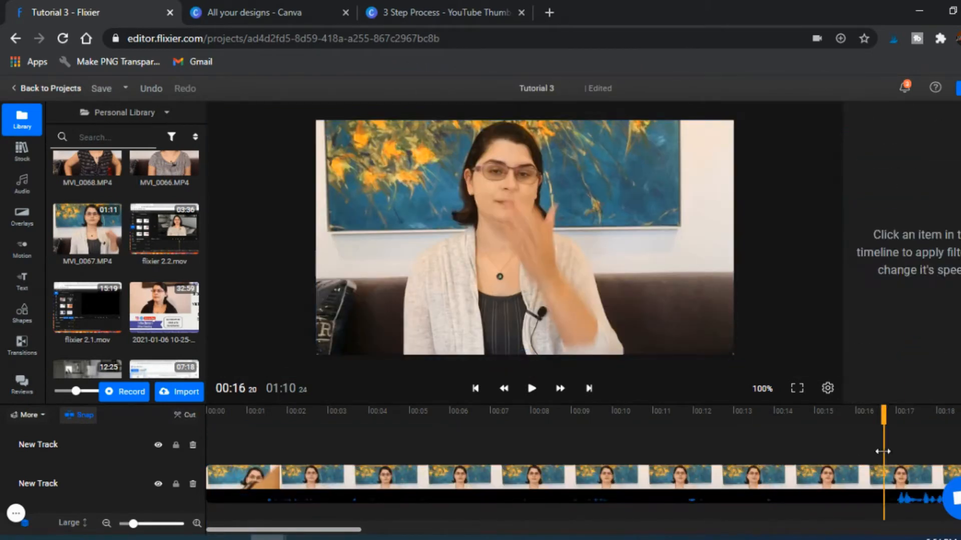
left_click(836, 475)
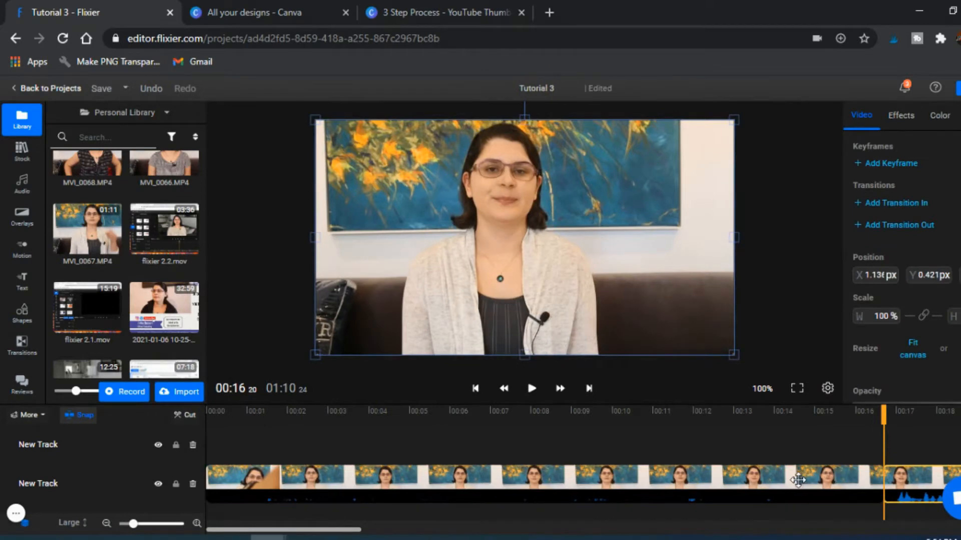
key("s")
key("Delete")
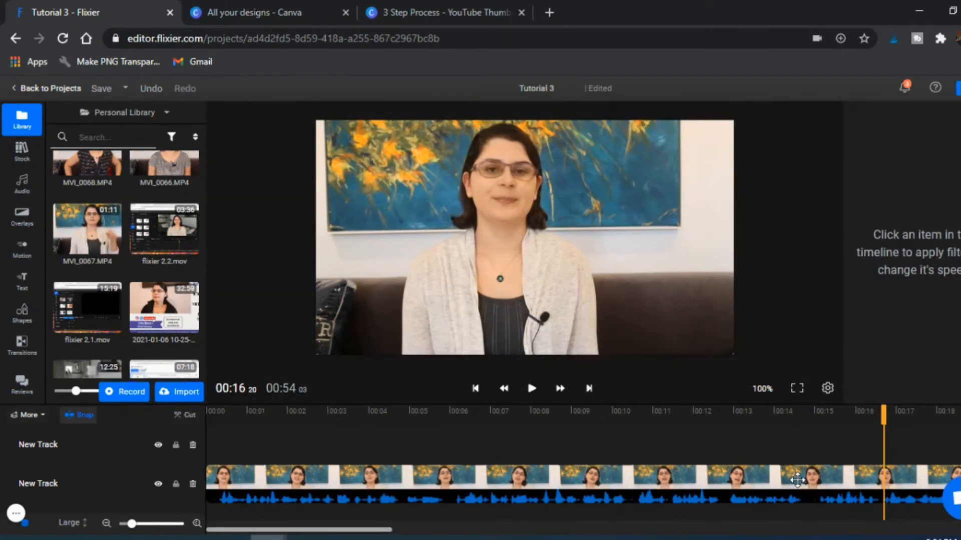
Cut out the quiet section of the video between 00:33 22 and 00:36 24 and close the gap it leaves.
scroll(539, 430, "right", 5)
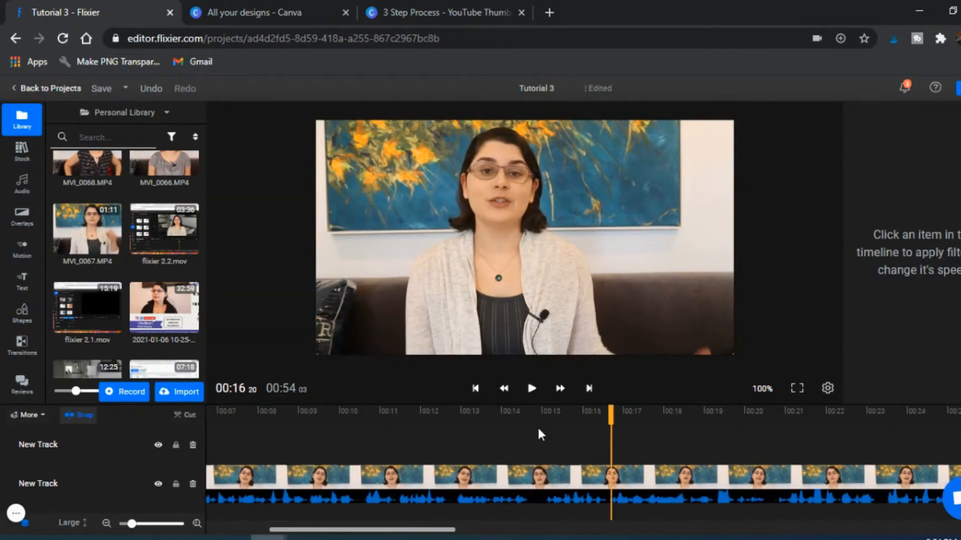
scroll(595, 428, "right", 3)
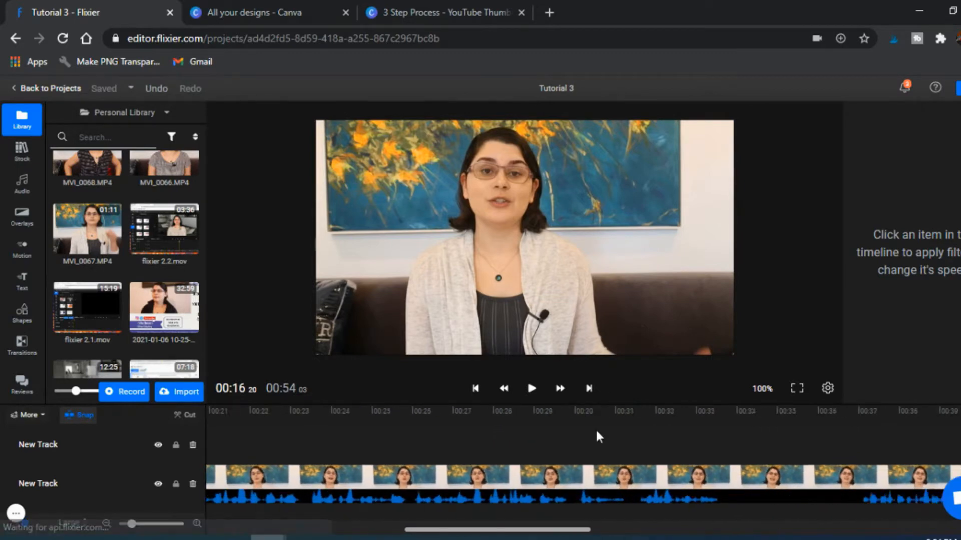
left_click(576, 434)
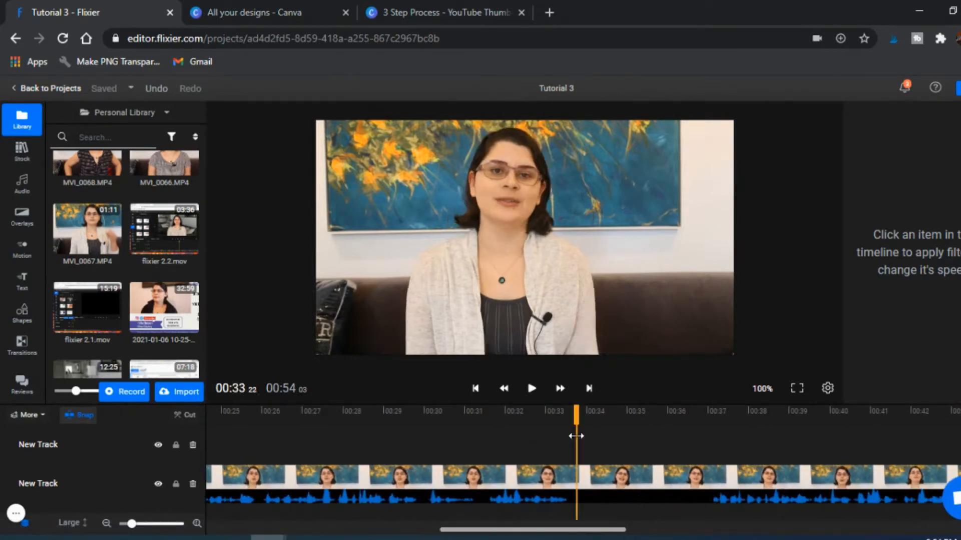
left_click(526, 487)
key("x")
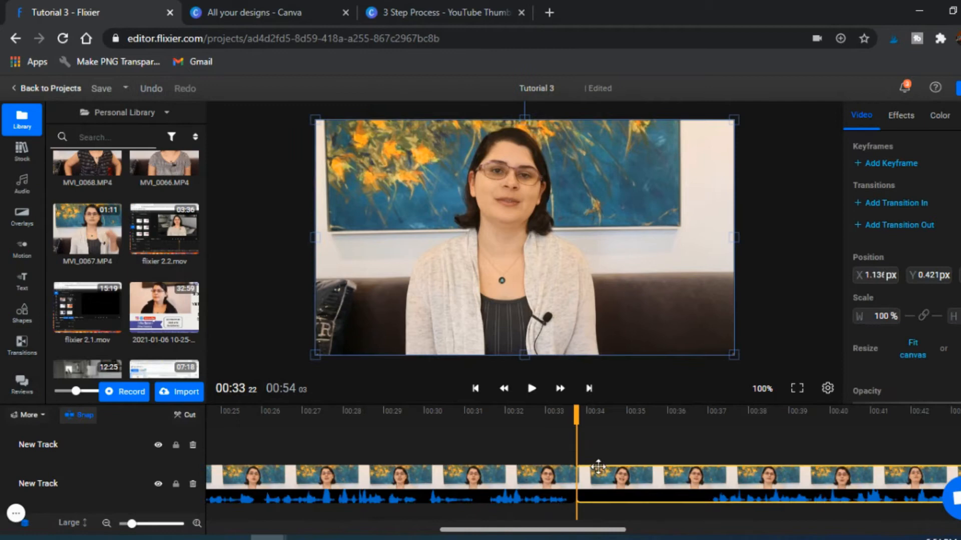
left_click(700, 439)
left_click(644, 468)
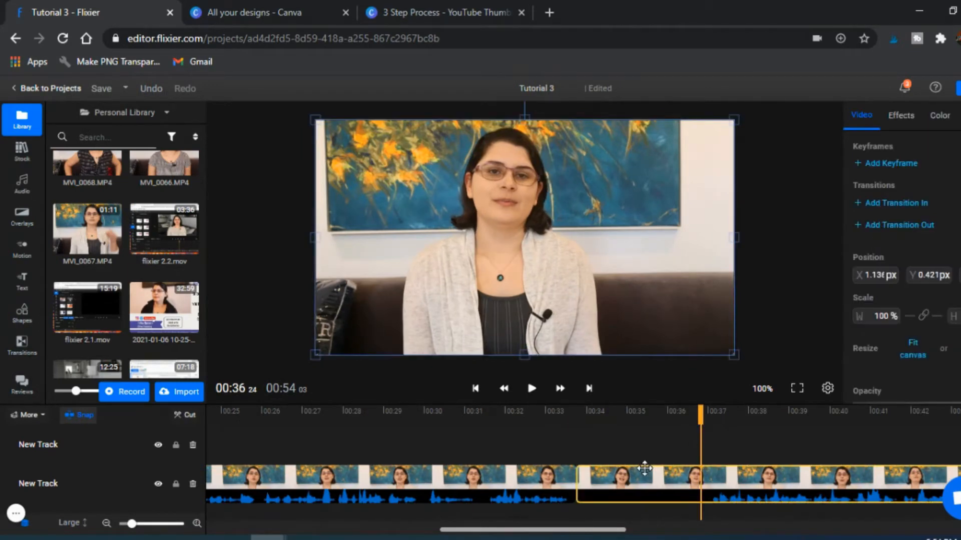
key("x")
left_click(644, 468)
key("Delete")
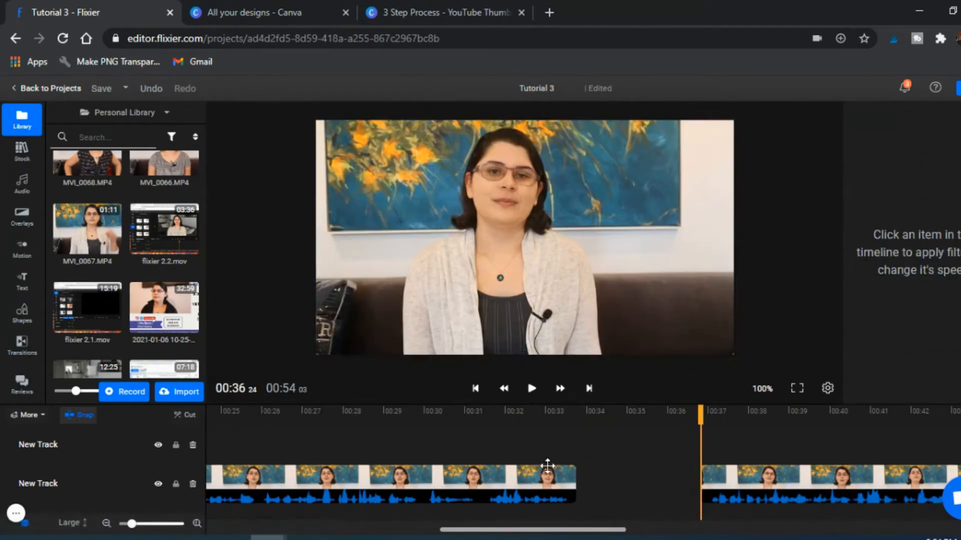
left_click_drag(729, 498, 626, 496)
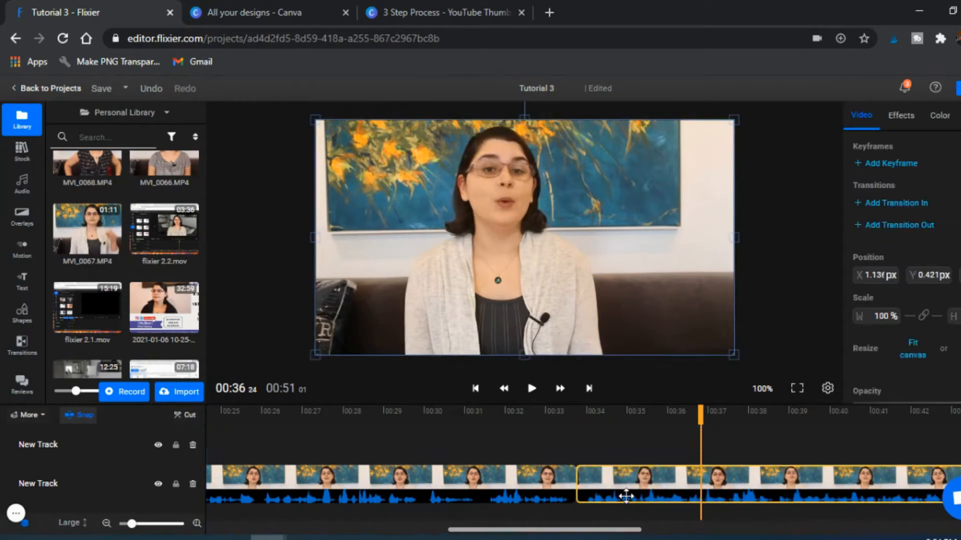
Shift the video clip after the cut toward the left of the frame, to X -344 px and Y 1 px.
scroll(529, 484, "left", 10)
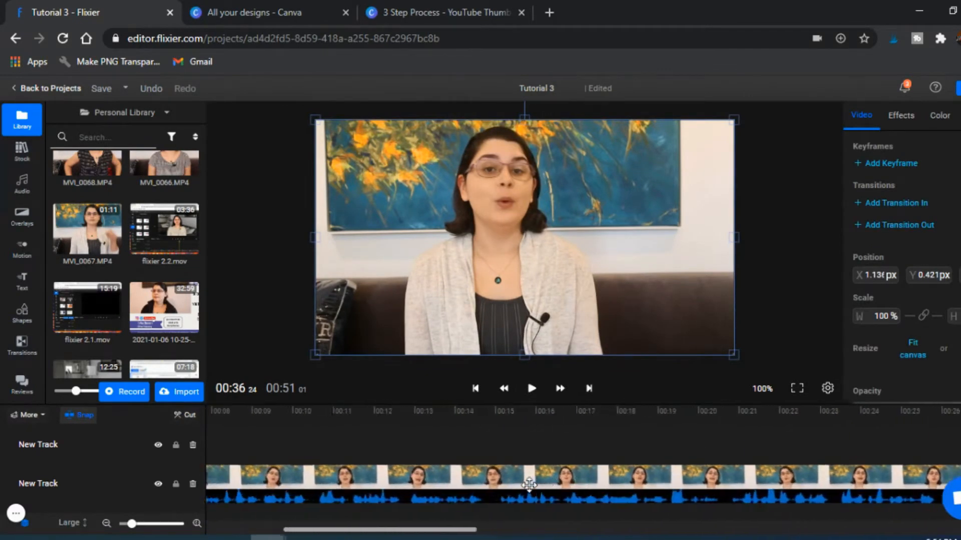
scroll(529, 484, "left", 5)
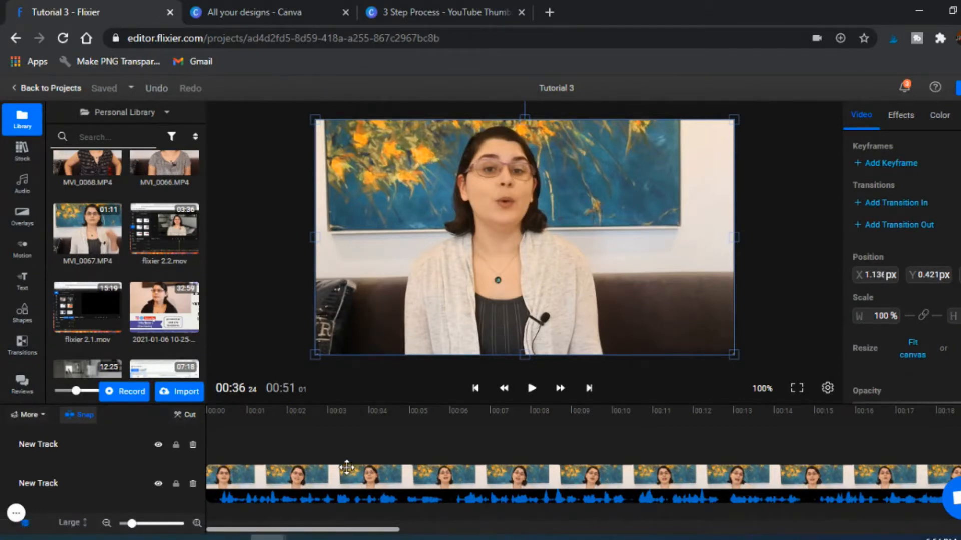
left_click_drag(520, 237, 444, 243)
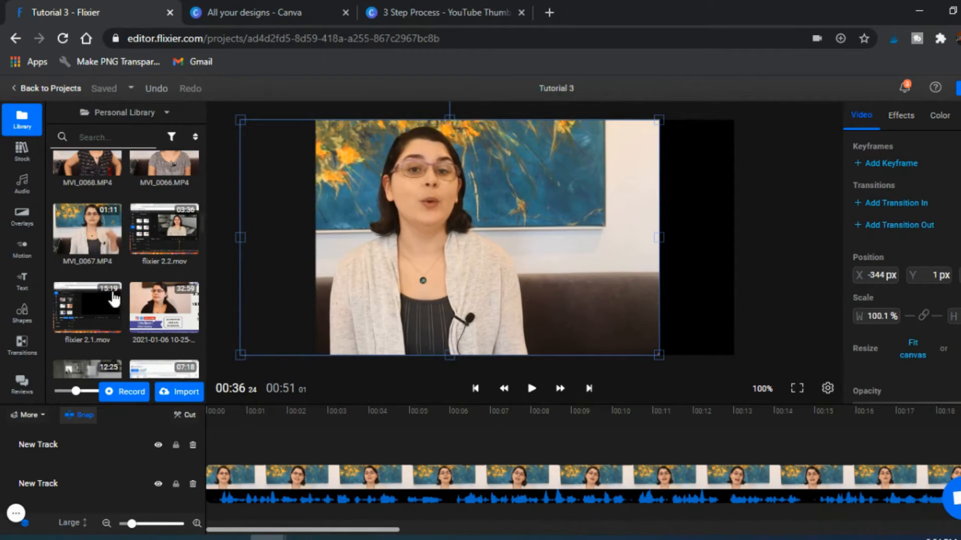
Add Simile.jpg to the start of the upper track and align it with the frame's right edge at X 1312 px, Y 1 px.
scroll(113, 299, "up", 10)
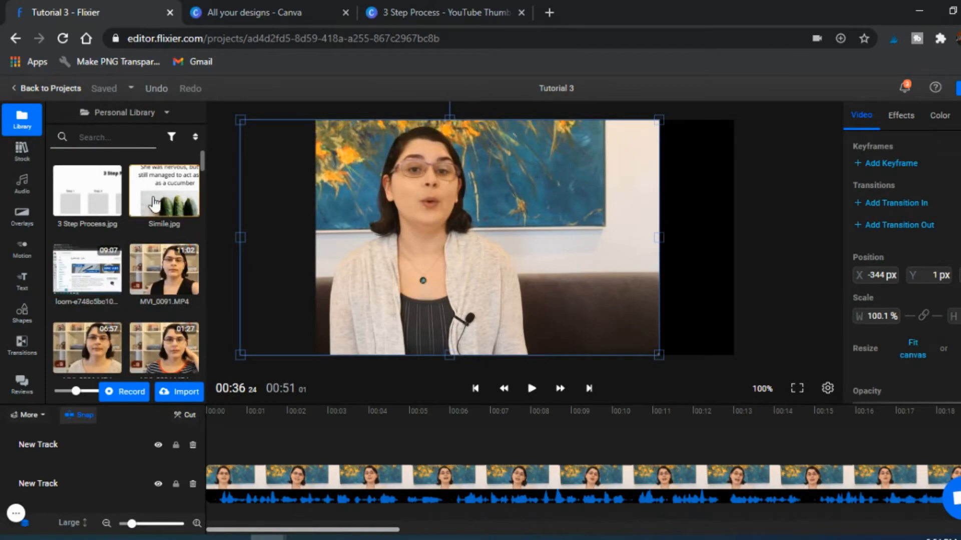
left_click_drag(154, 203, 219, 453)
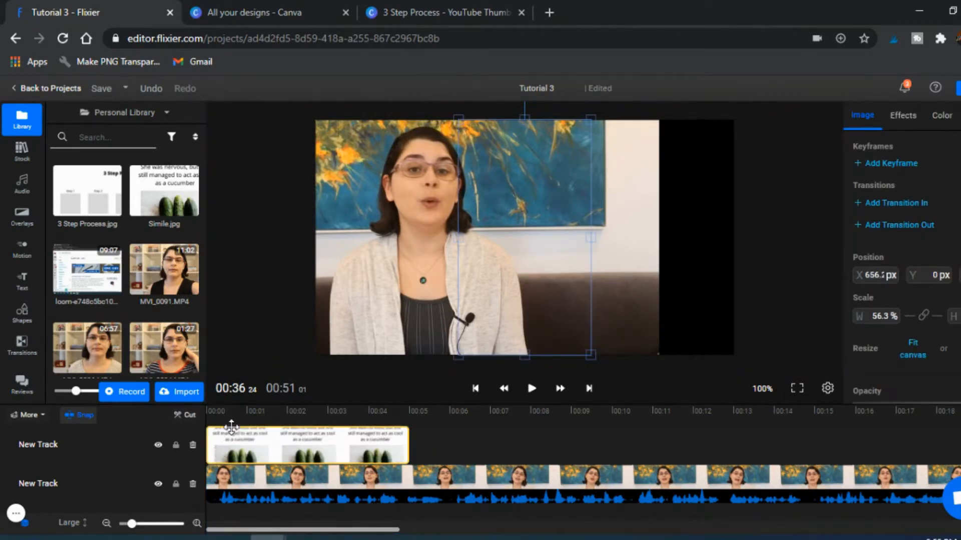
left_click(231, 412)
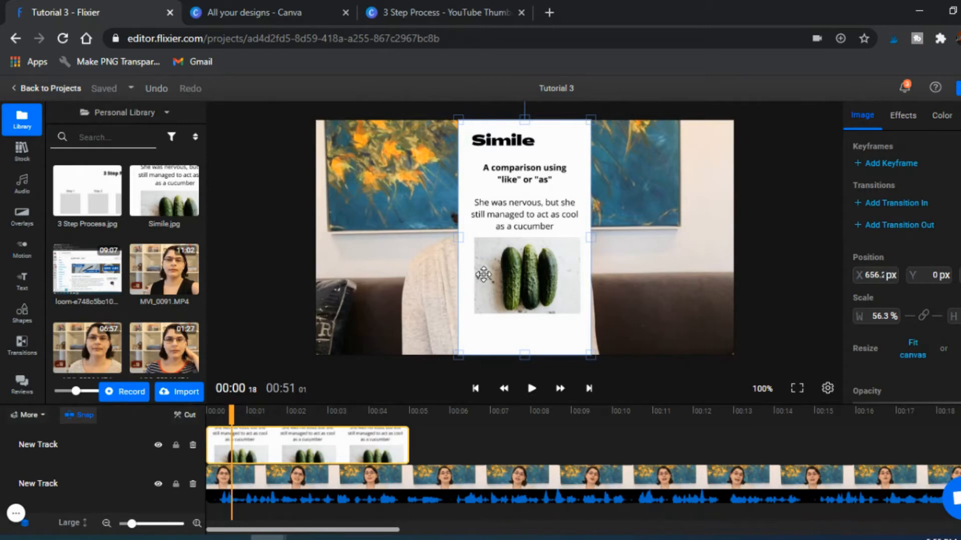
left_click_drag(496, 274, 629, 276)
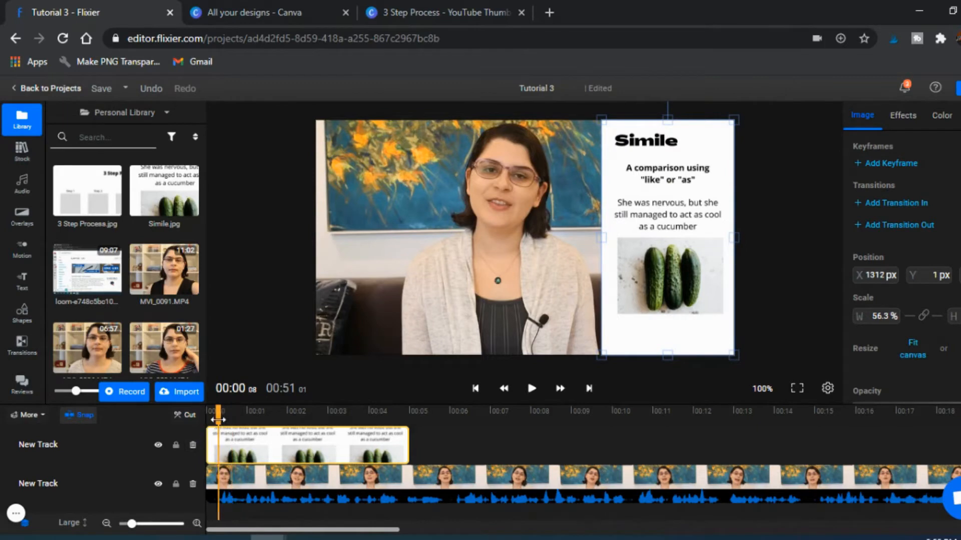
Preview the opening beside the Simile image and shift the first video clip left to X -304 px, Y 2 px.
left_click(532, 388)
left_click(536, 393)
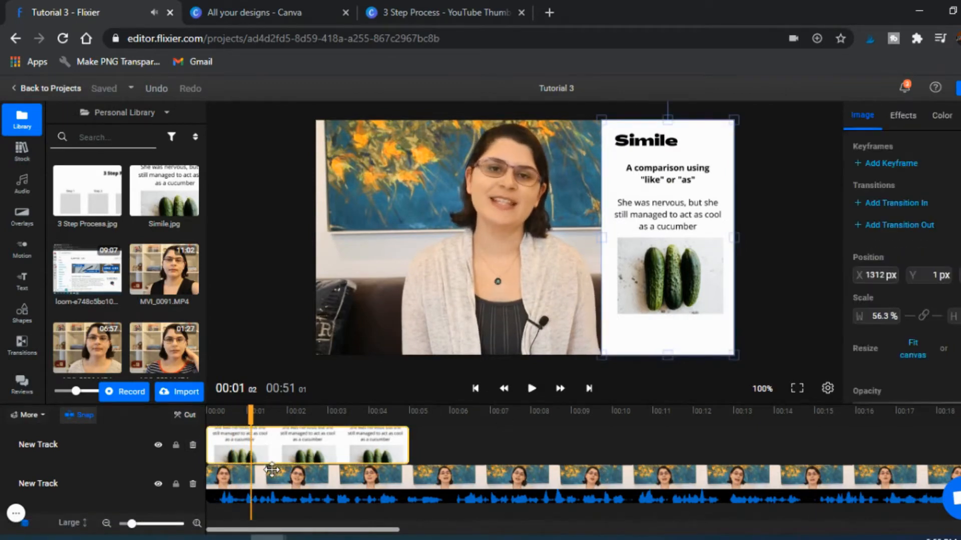
left_click(263, 485)
left_click_drag(483, 274, 418, 277)
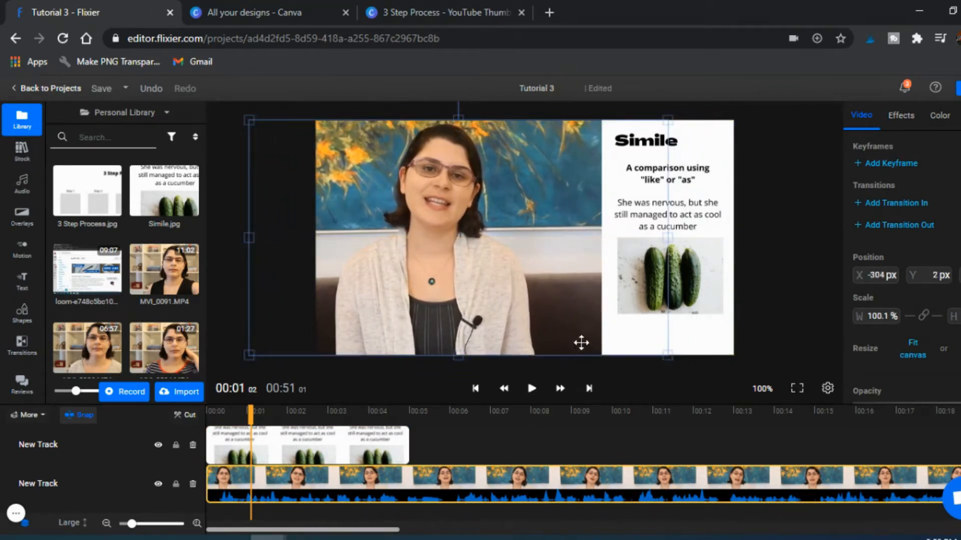
Enlarge the Simile image to 65.8% scale at X 1210 px and reposition the first video clip to X -233 px, Y 1 px.
left_click(376, 444)
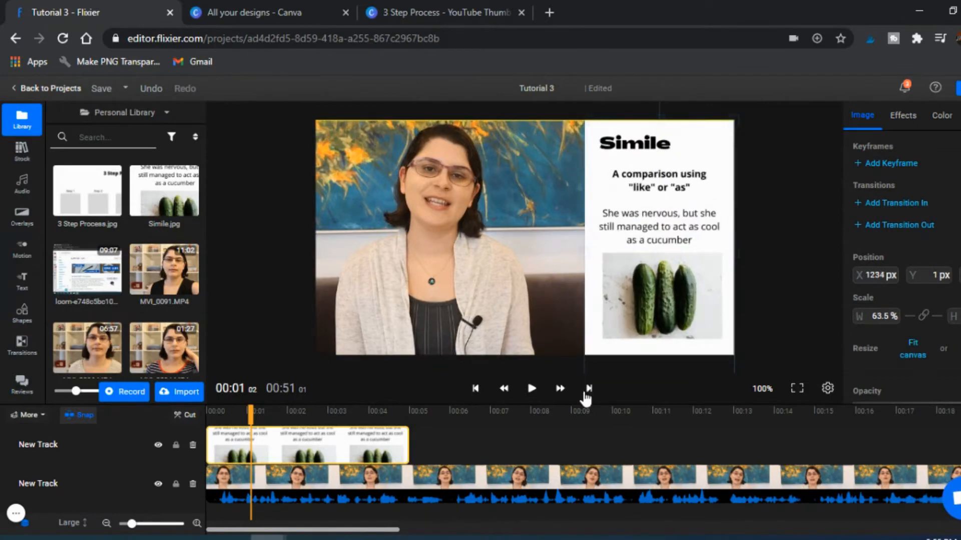
left_click_drag(584, 394, 578, 395)
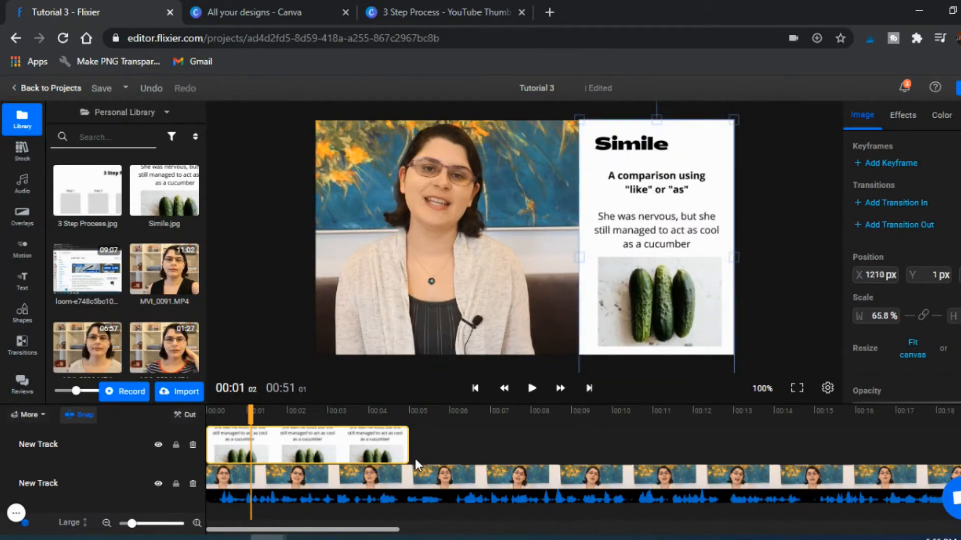
left_click(388, 472)
left_click_drag(419, 284, 434, 283)
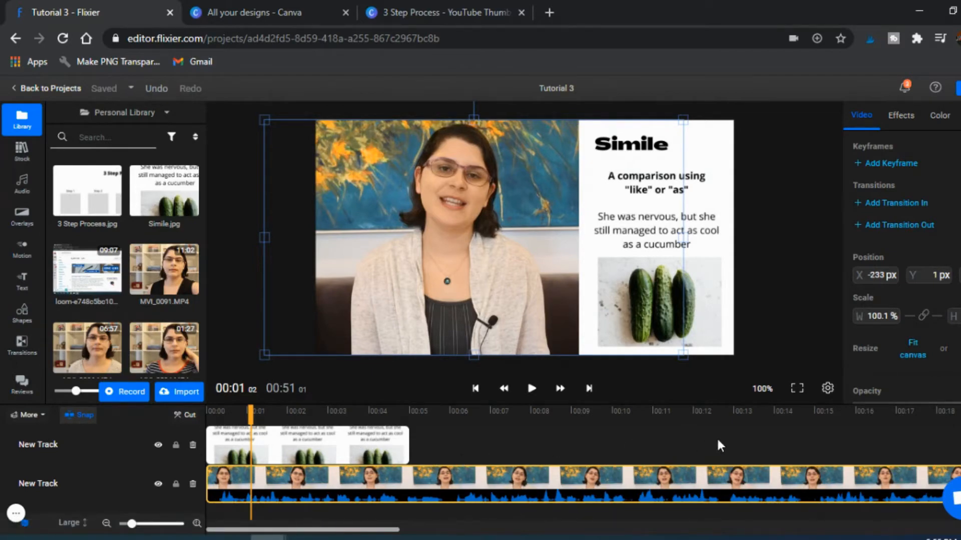
Split the first video clip on the lower track at 00:14 24.
left_click(806, 443)
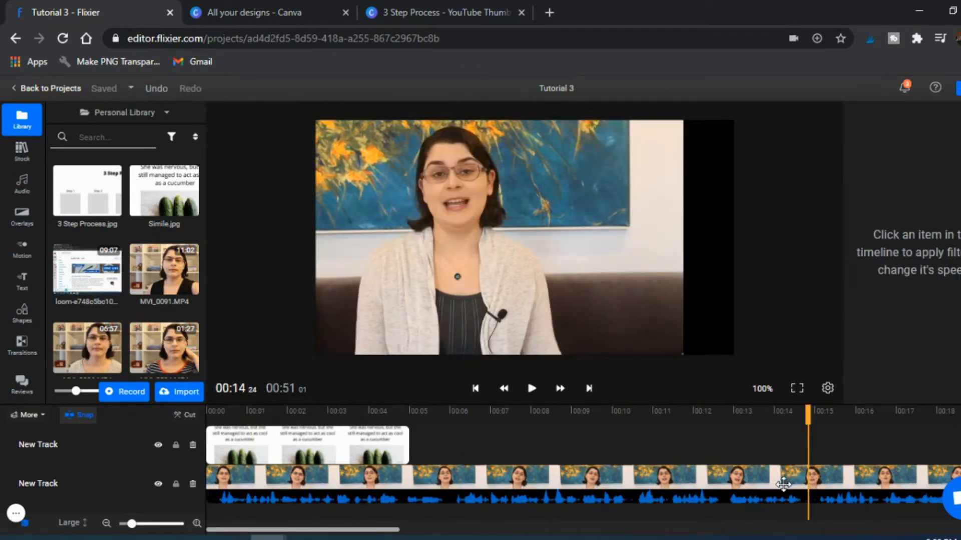
key("s")
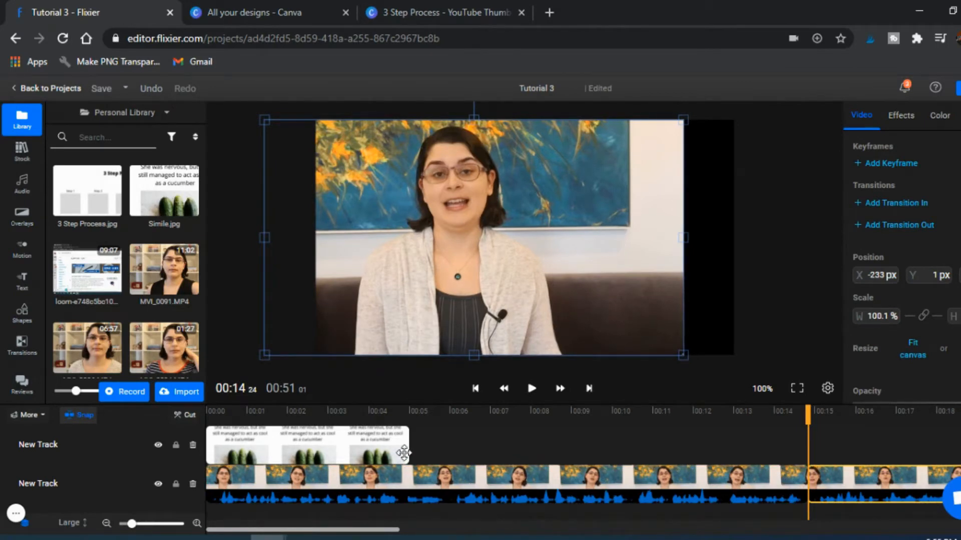
Extend the Simile image on the upper track to the cut at 00:14 24 and play the split-screen section from 00:03 12.
left_click(403, 450)
left_click_drag(408, 444, 805, 440)
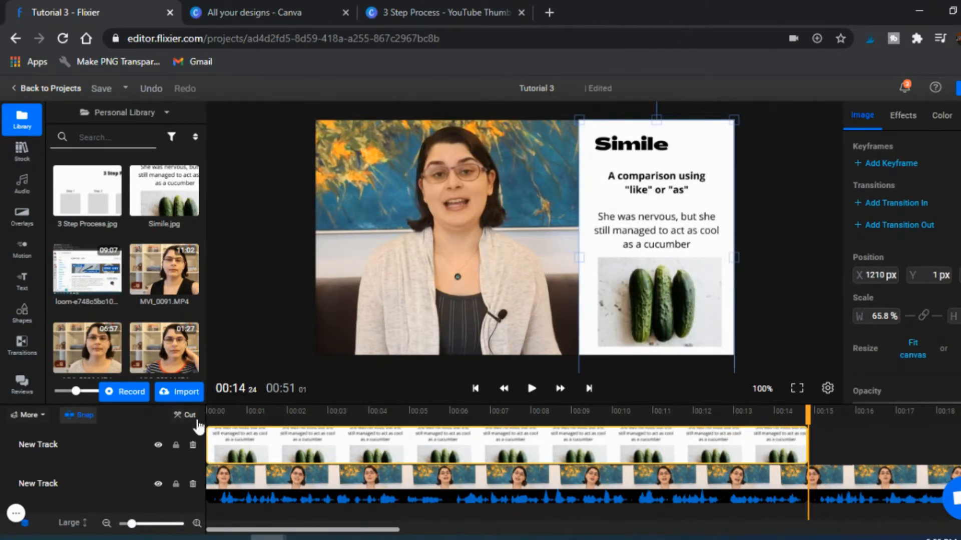
left_click(345, 422)
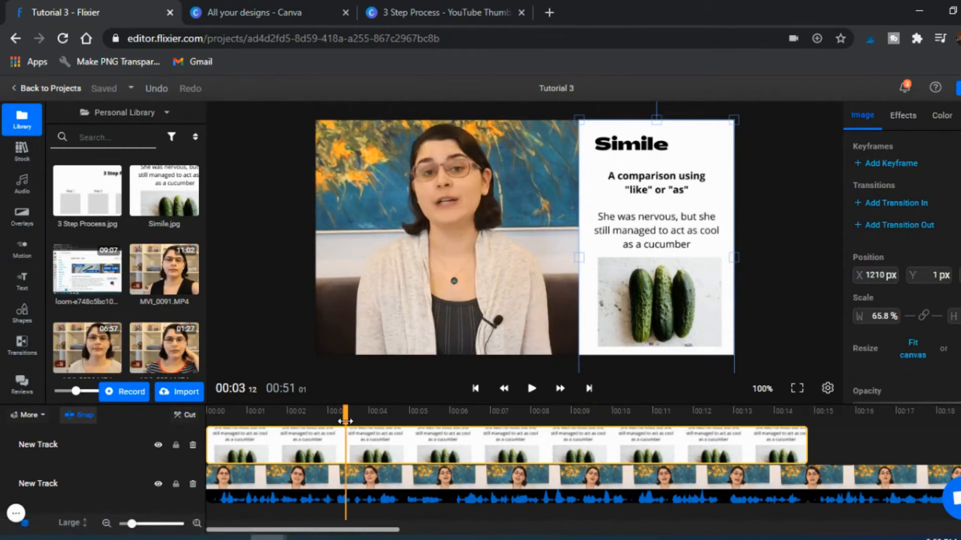
left_click(532, 389)
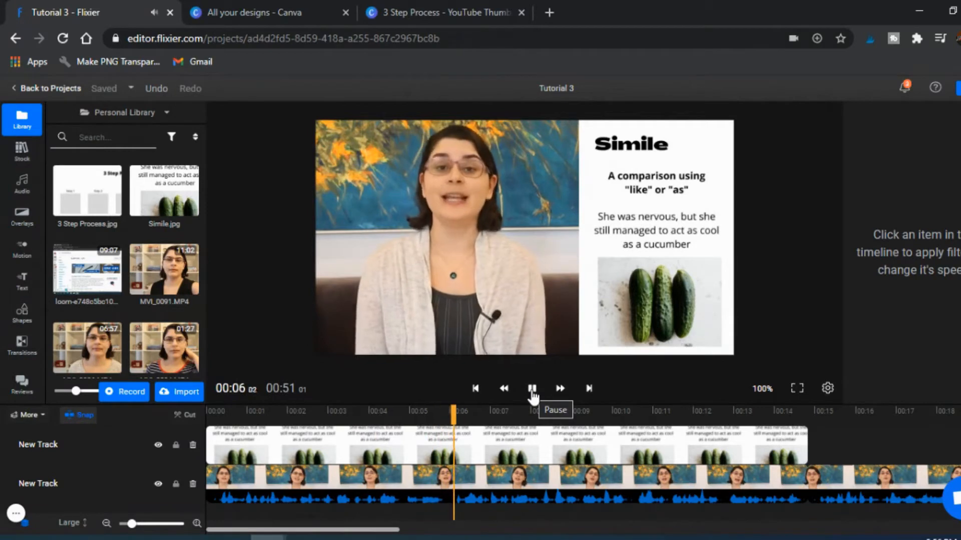
left_click(531, 388)
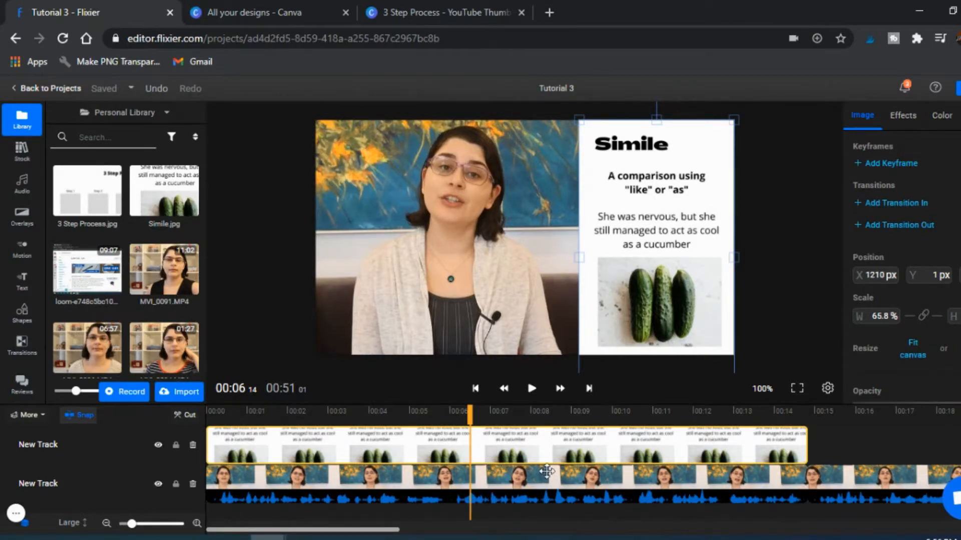
Check the end of the Simile image around 00:13 23 and align its edge with the cut in the lower track's footage.
scroll(545, 471, "right", 5)
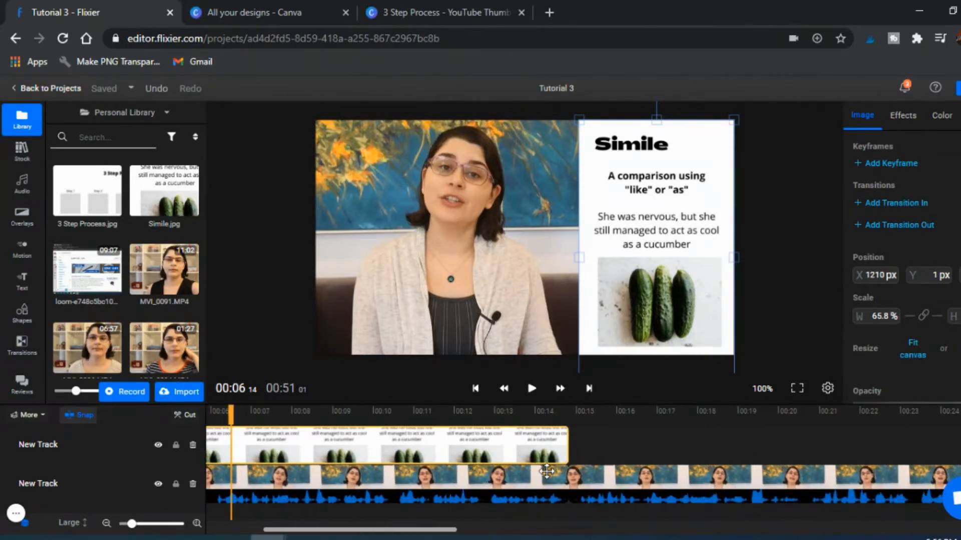
scroll(546, 471, "right", 2)
scroll(547, 471, "left", 1)
left_click(501, 422)
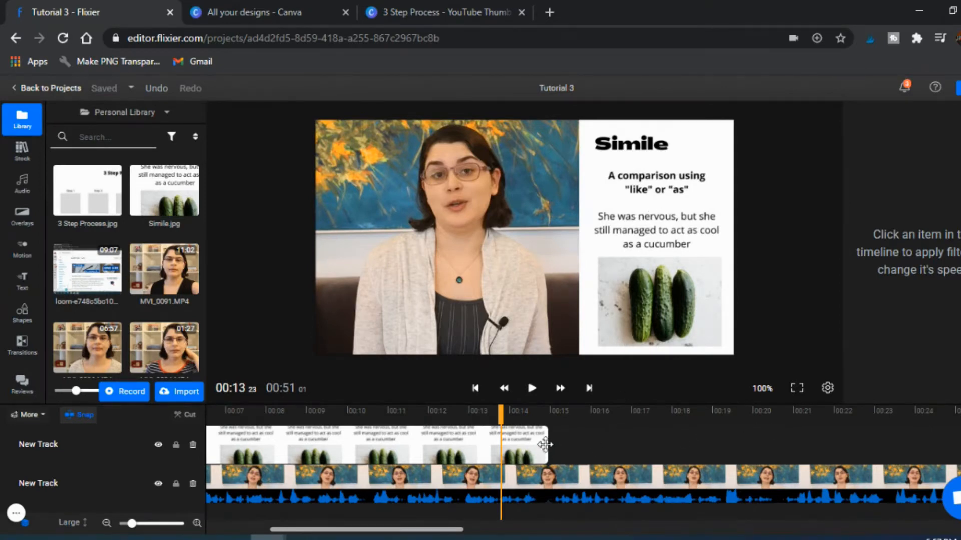
mouse_move(546, 445)
left_mouse_down()
mouse_move(464, 445)
mouse_move(568, 448)
mouse_move(548, 449)
left_mouse_up()
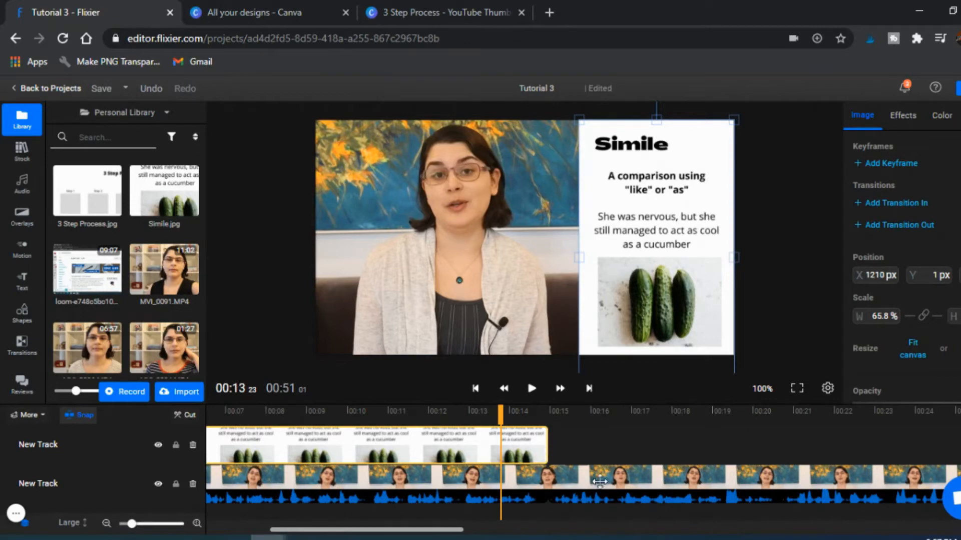
Split the second speaker clip on the lower track at 00:23 08 and delete the remainder after the cut.
left_click(885, 468)
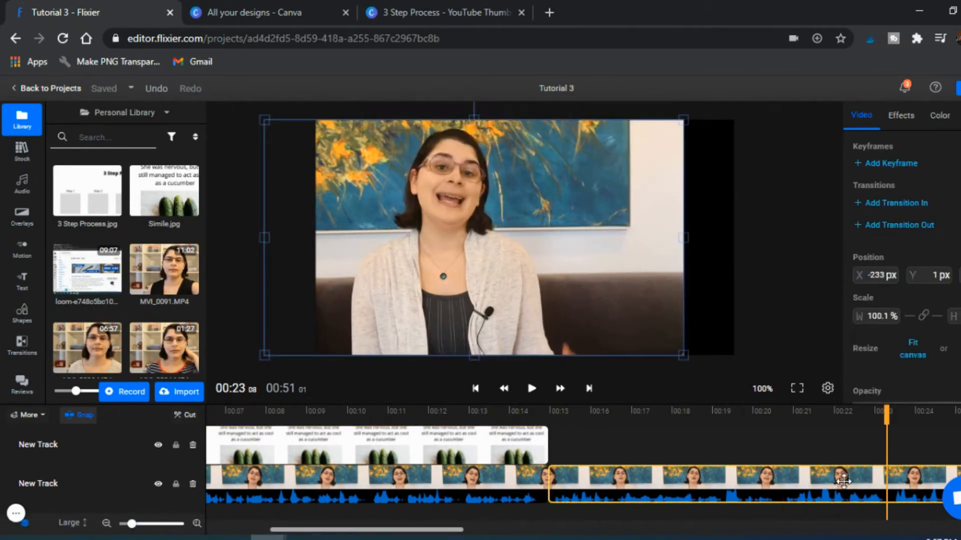
key("s")
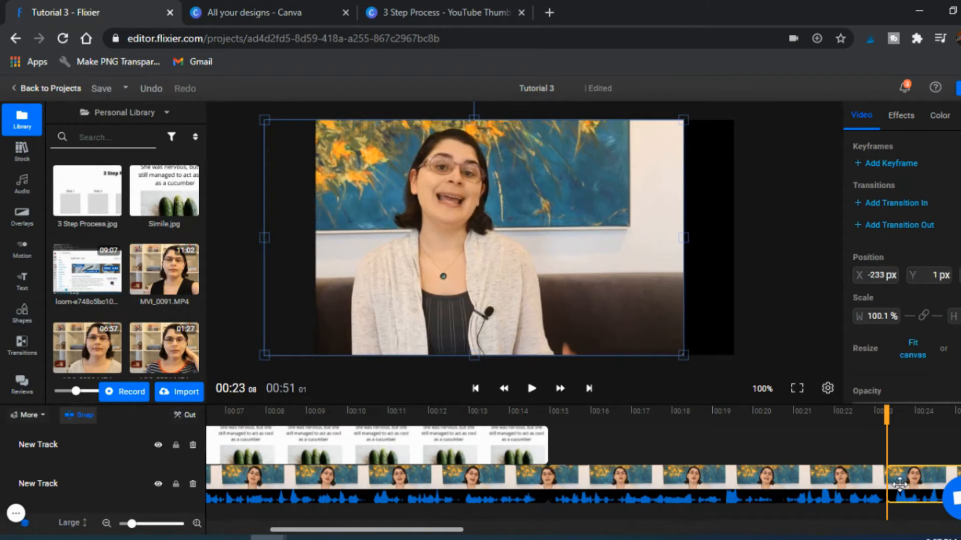
key("Delete")
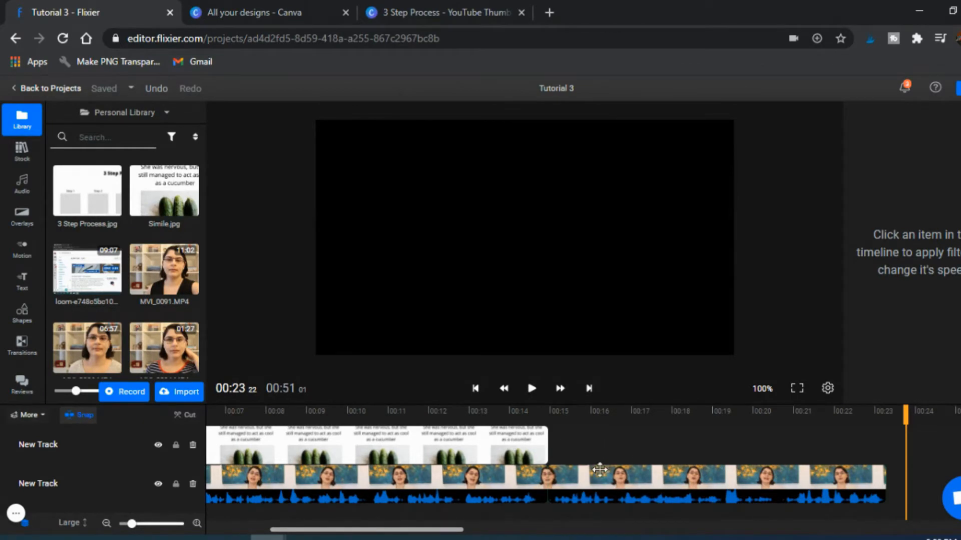
Move the second speaker clip to the upper track right after the Simile image and place 3 Step Process.jpg beneath it.
left_click_drag(600, 475, 642, 432)
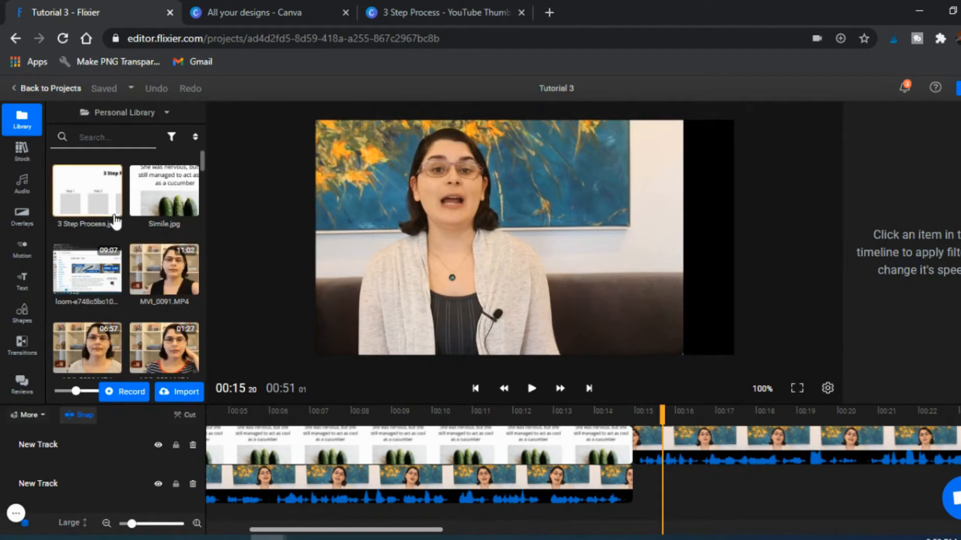
left_click_drag(87, 195, 635, 485)
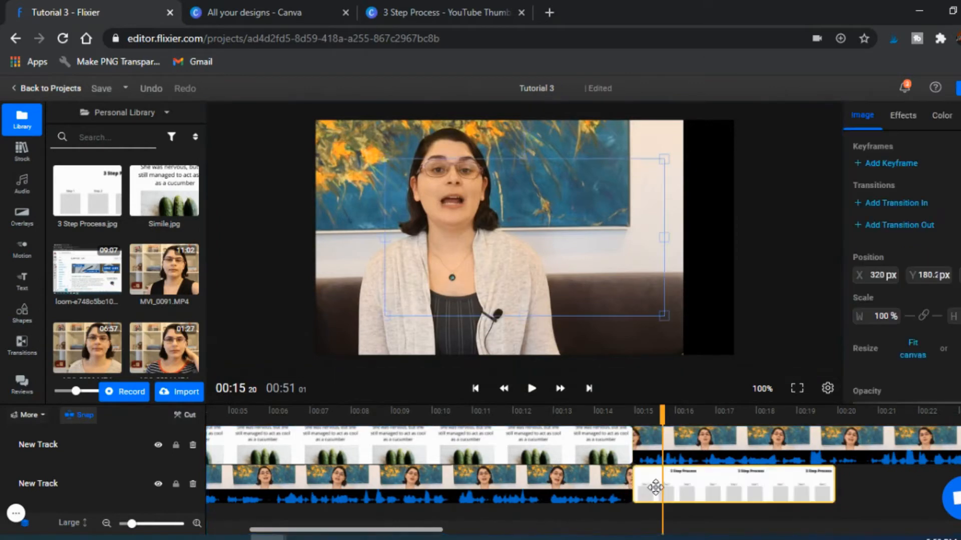
scroll(656, 487, "right", 2)
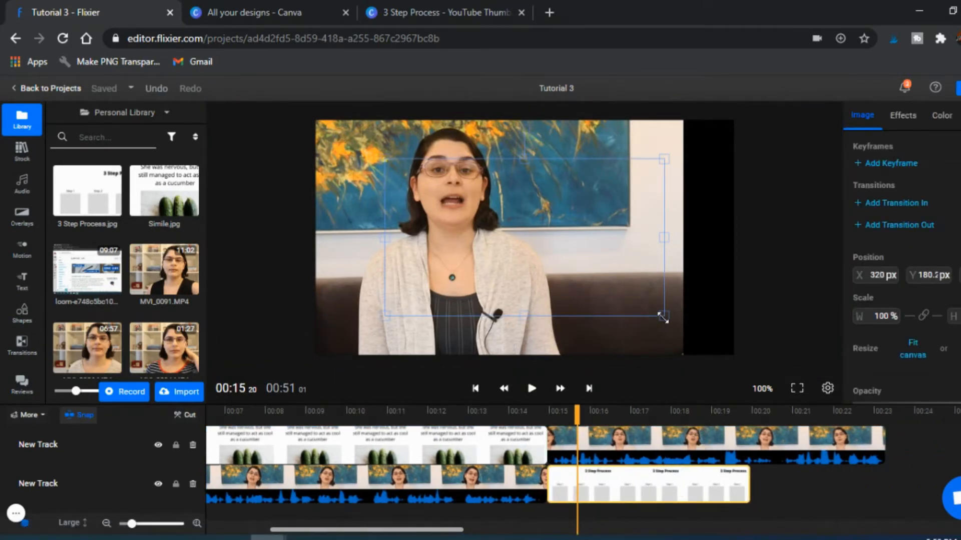
Enlarge the 3 Step Process image to 150.1% at X 0 px, Y 0 px and extend it to the end of the speaker clip above.
left_click_drag(664, 316, 728, 352)
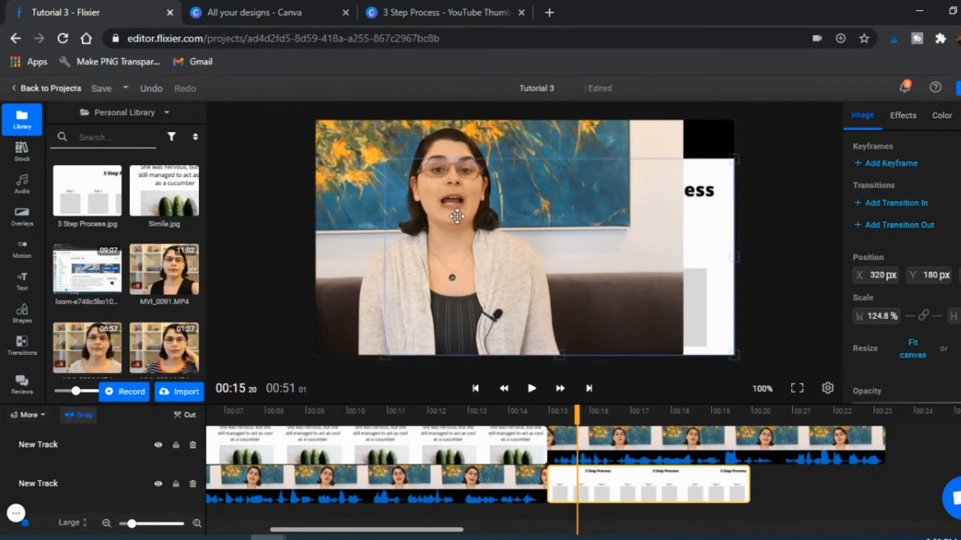
left_click_drag(385, 160, 316, 118)
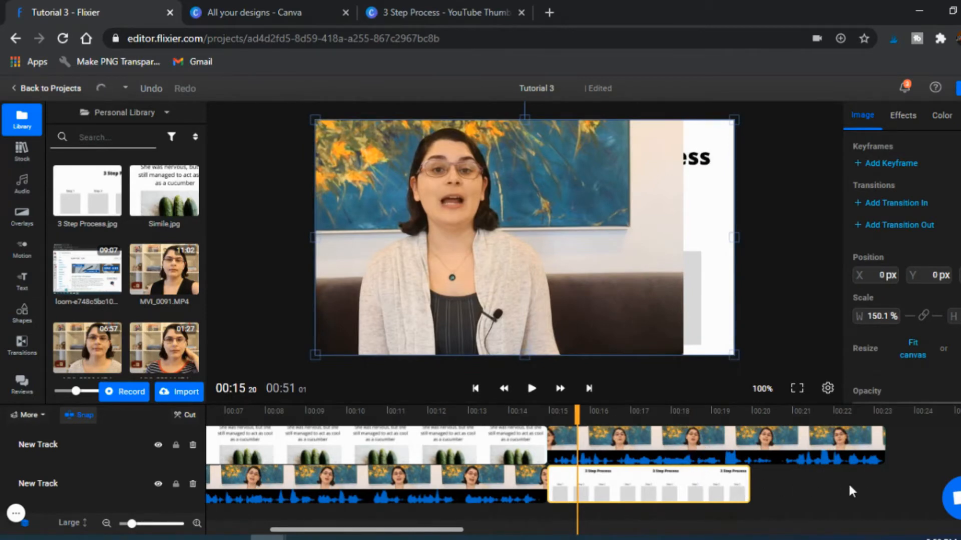
left_click(866, 492)
left_click_drag(749, 479, 885, 480)
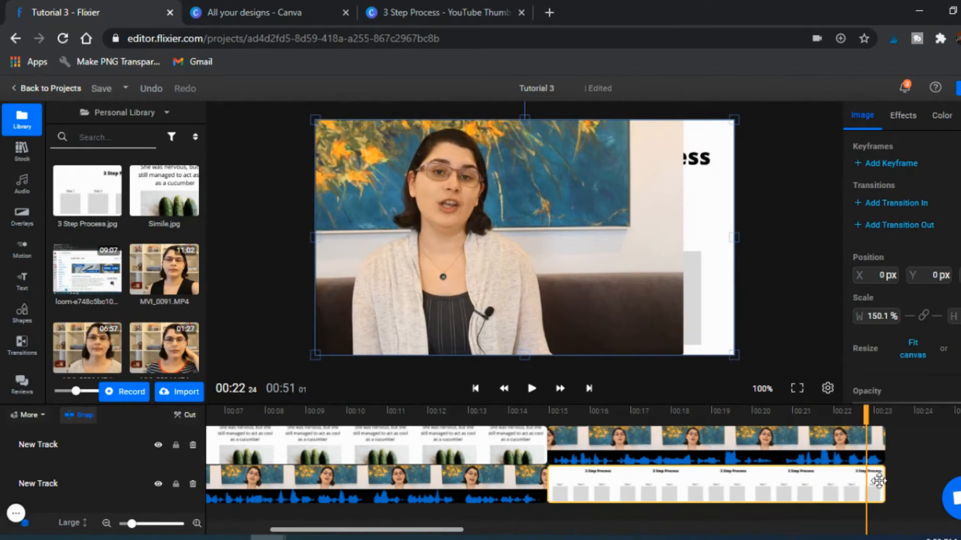
Shrink the second speaker clip to 45.8% scale and place it above Step 1 at X 54 px, Y 0 px.
left_click(655, 455)
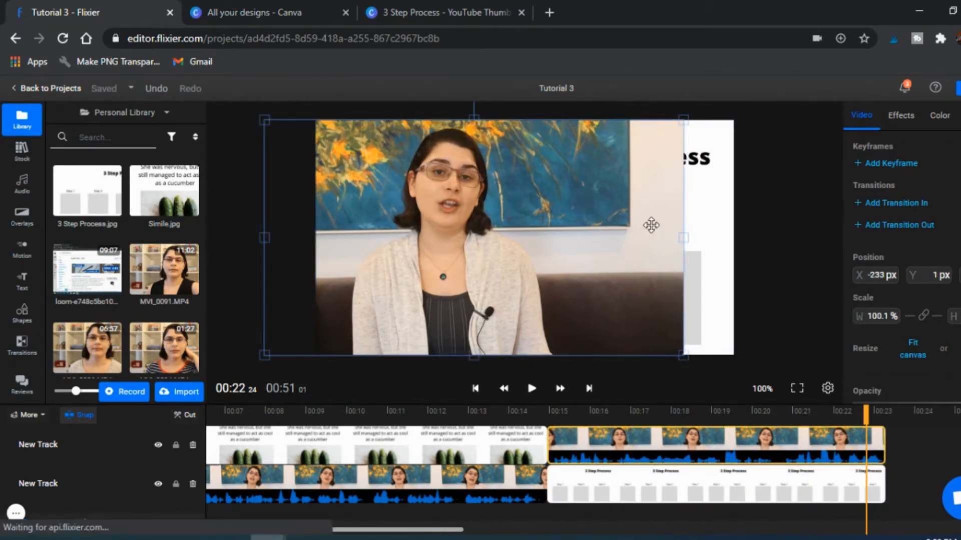
left_click_drag(682, 354, 445, 238)
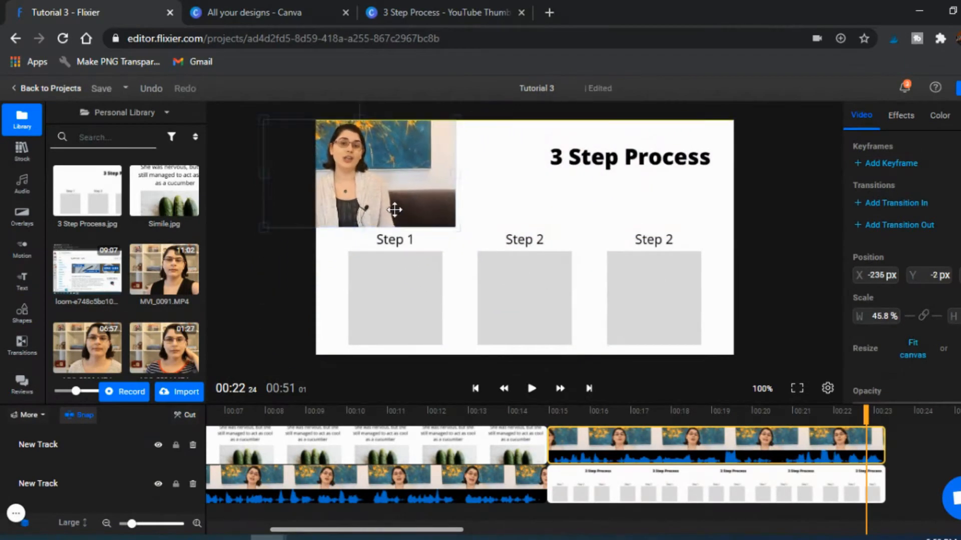
left_click_drag(394, 209, 455, 208)
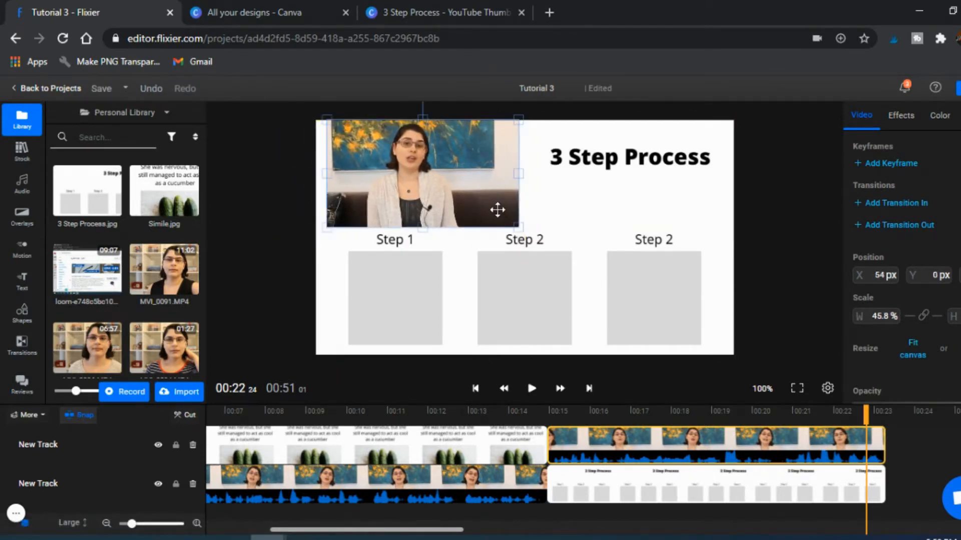
Crop a narrow strip off the left and right sides of the second speaker clip.
scroll(889, 247, "down", 1)
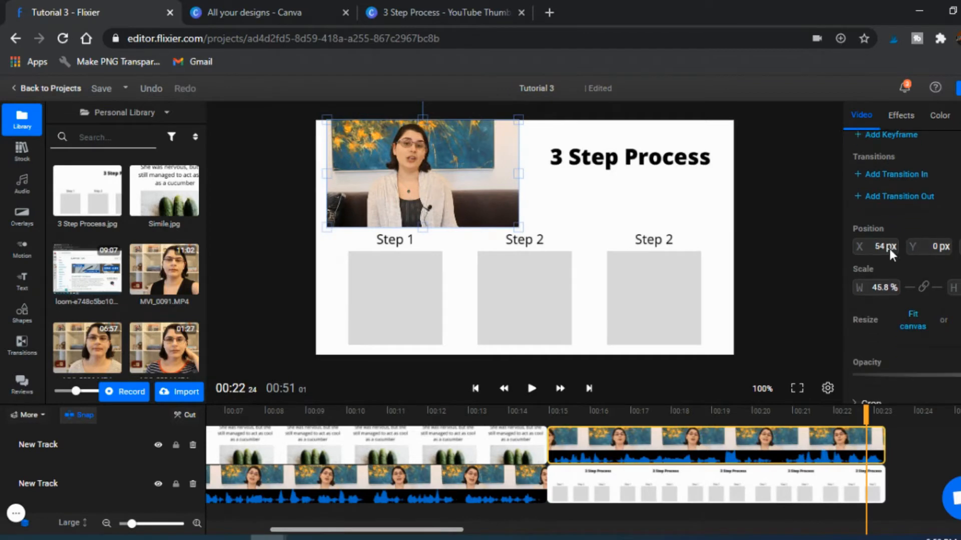
scroll(889, 248, "down", 3)
left_click(872, 324)
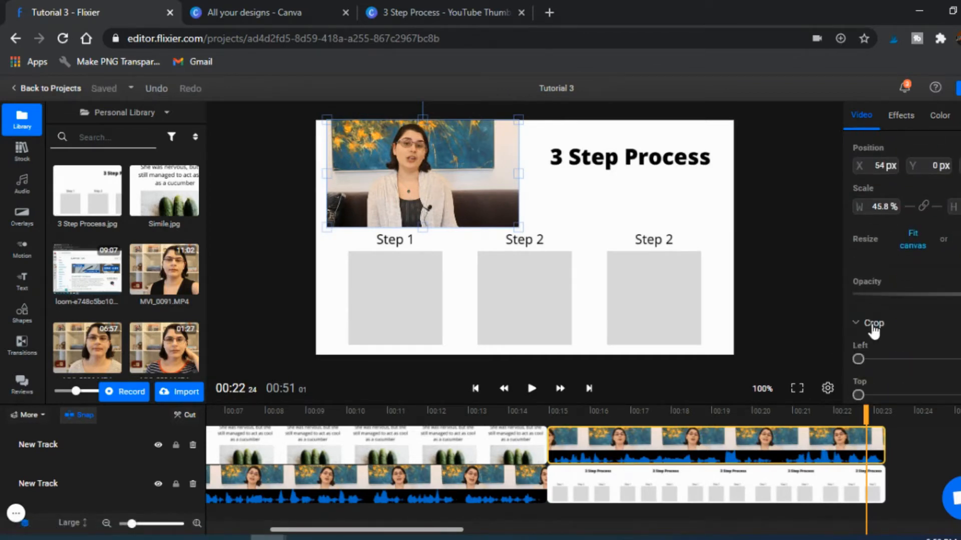
scroll(873, 330, "down", 2)
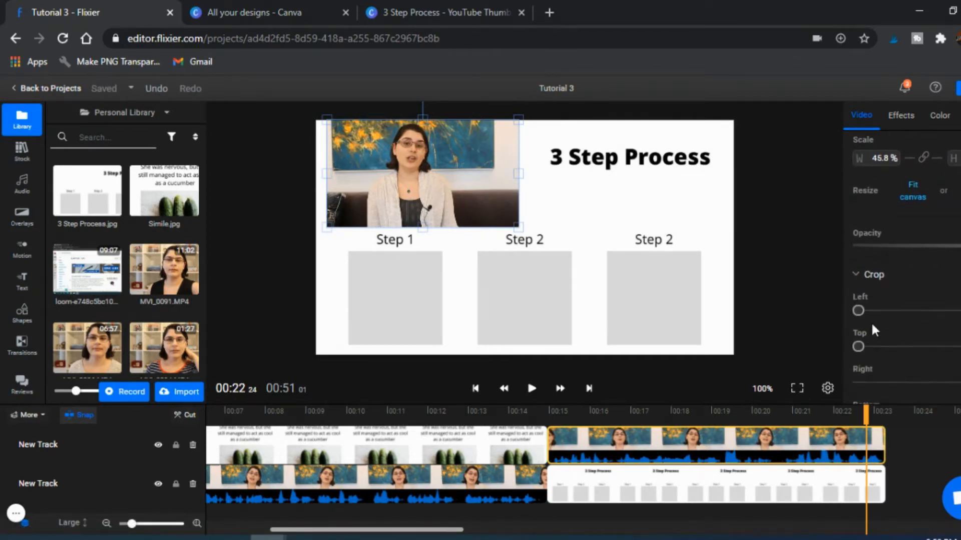
left_click_drag(858, 311, 867, 311)
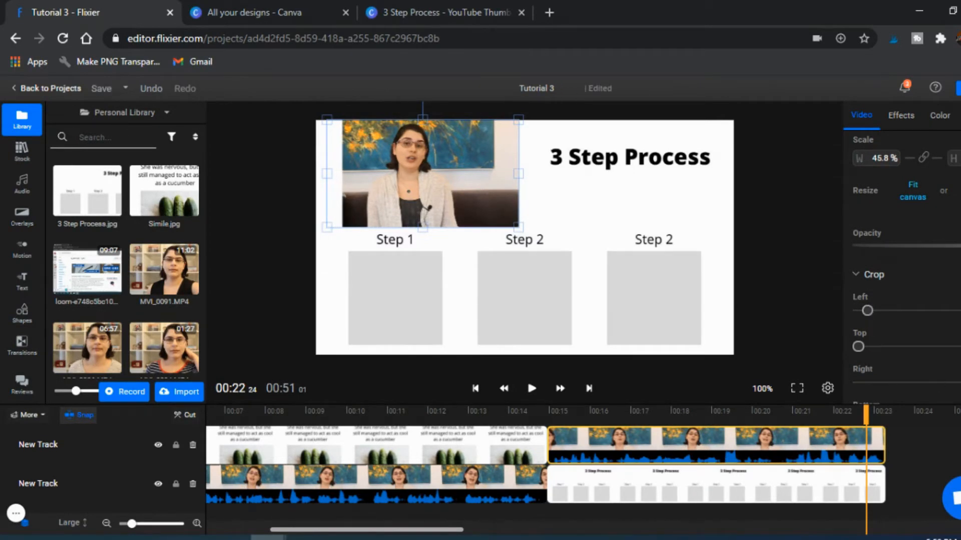
left_click_drag(958, 385, 951, 385)
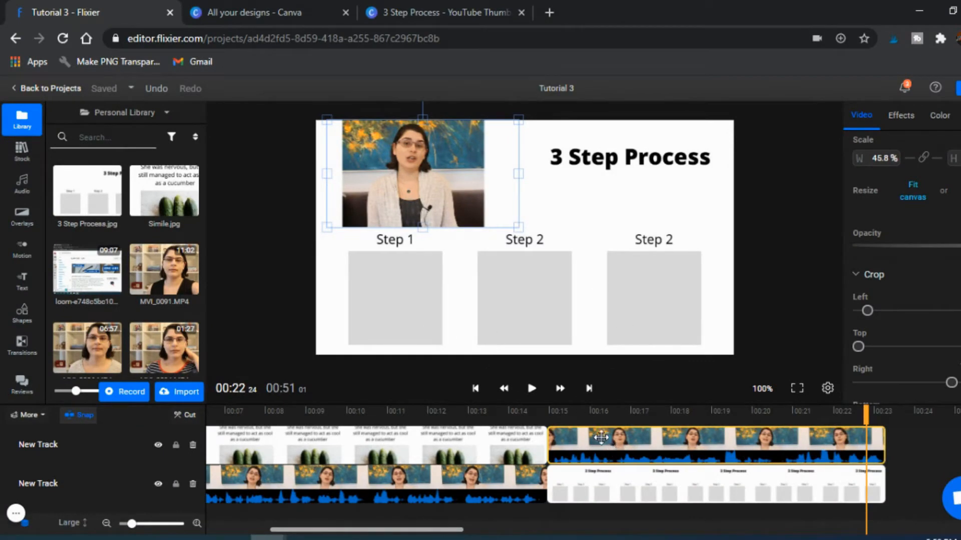
Preview the 3 Step Process layout from 00:16 09 and the change from the Simile scene from 00:14 05.
left_click(604, 421)
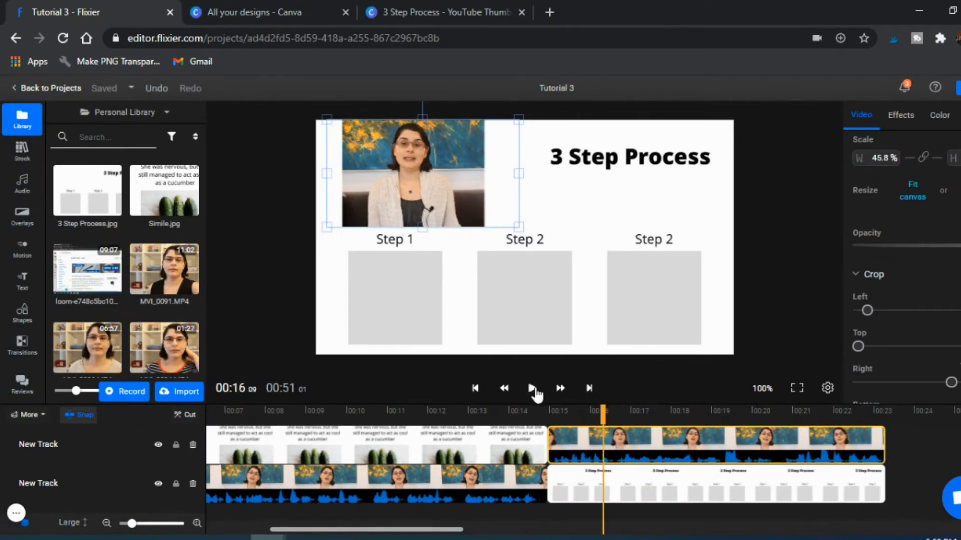
left_click(533, 390)
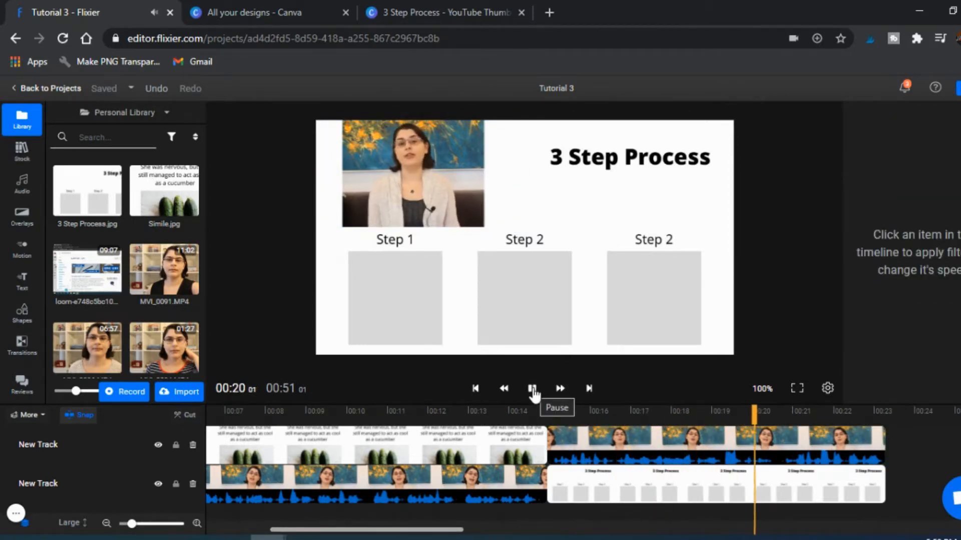
left_click(532, 390)
left_click(517, 425)
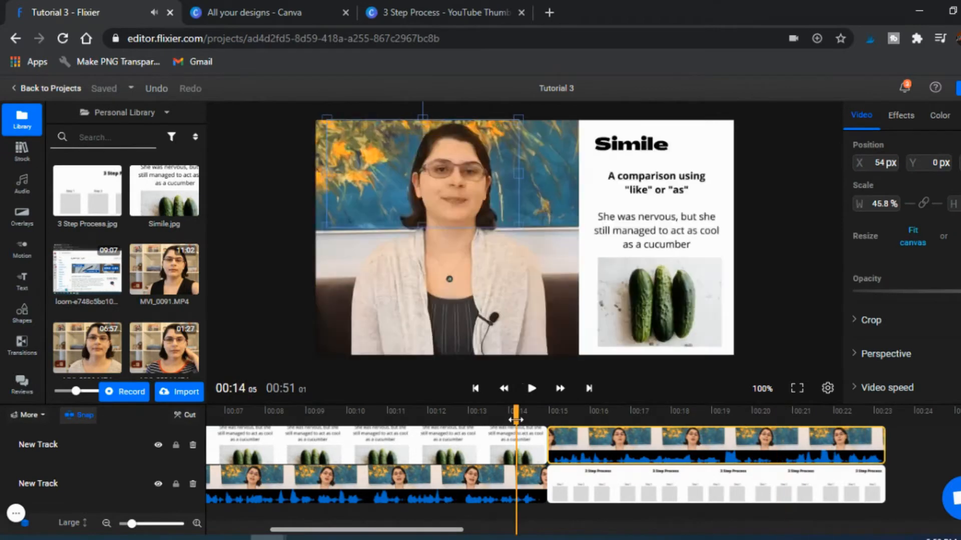
left_click(531, 395)
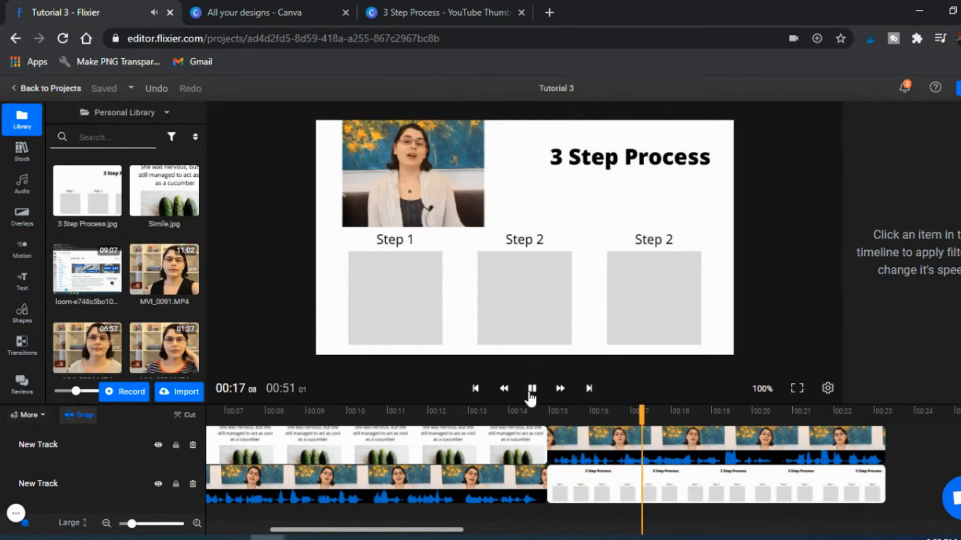
left_click(532, 395)
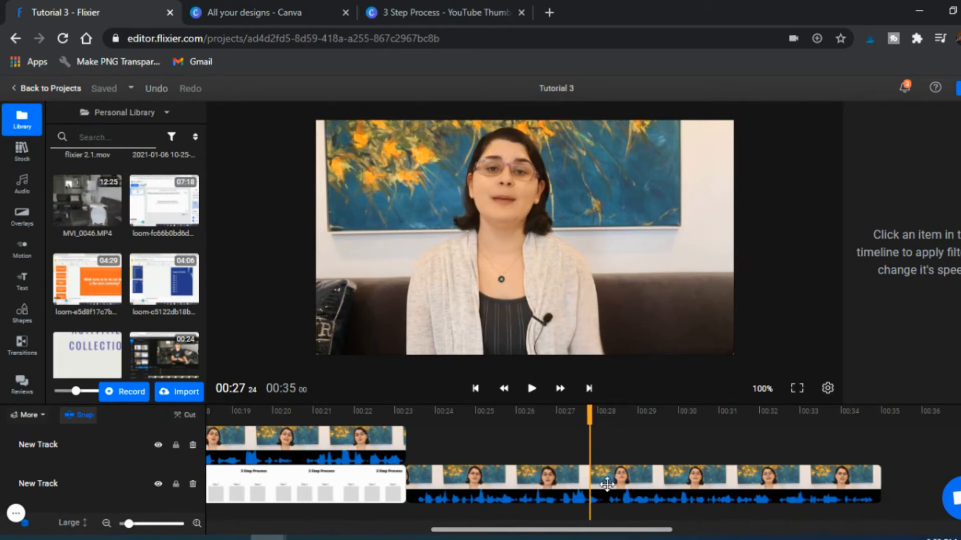
Shift the last speaker clip to X -293 px, Y 0 px and add the 04:06 loom-c5122db18b screen recording above it at about 00:24.
left_click(538, 485)
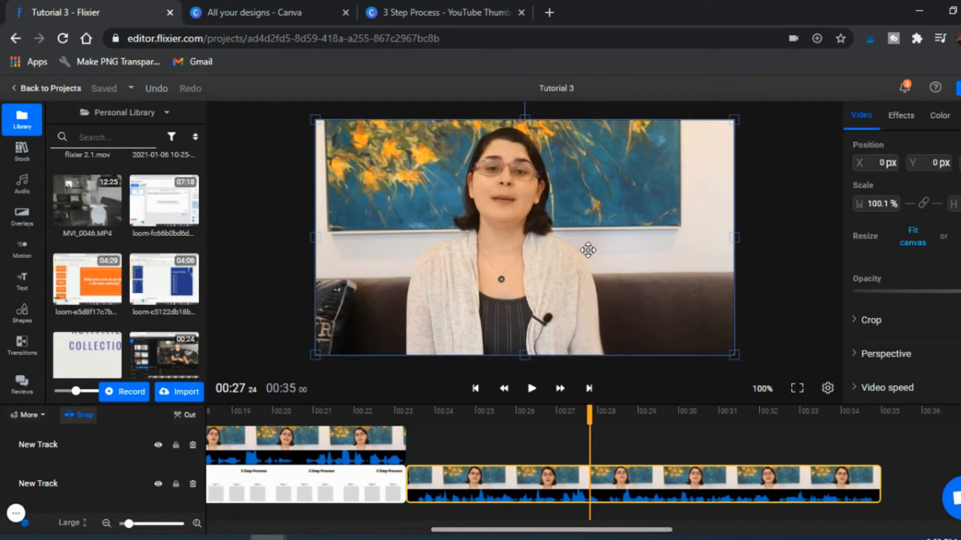
left_click_drag(544, 261, 481, 263)
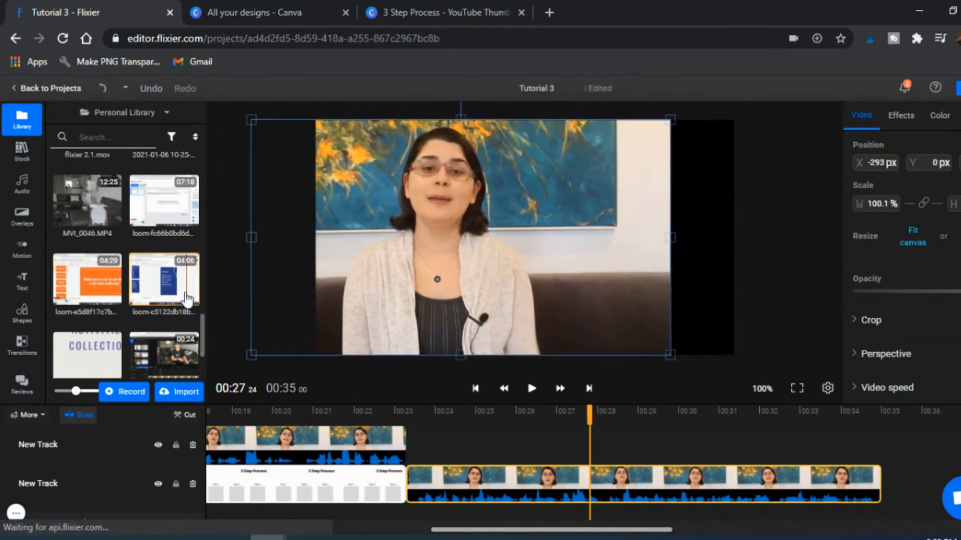
left_click_drag(366, 369, 439, 440)
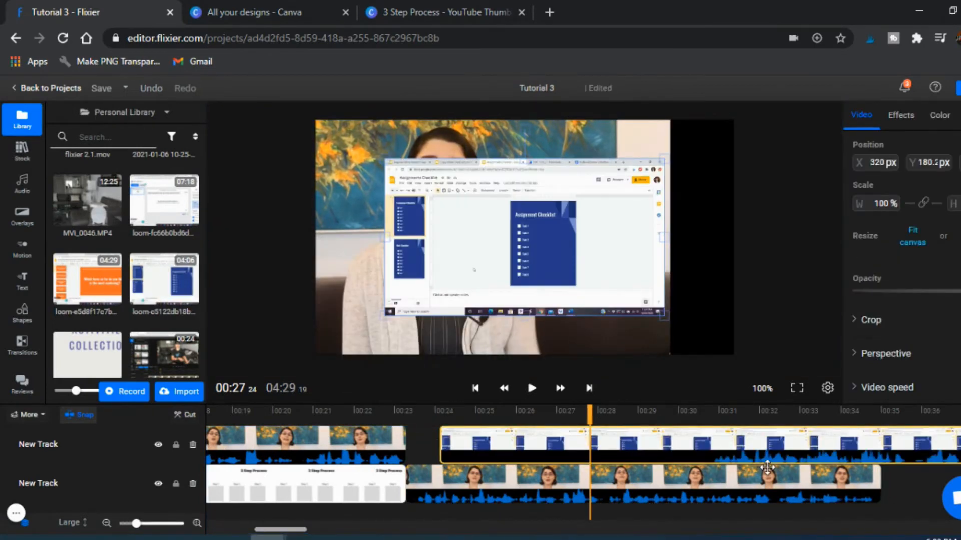
Split the screen recording on the upper track at 00:30 21 and delete the part before the cut.
left_click(705, 432)
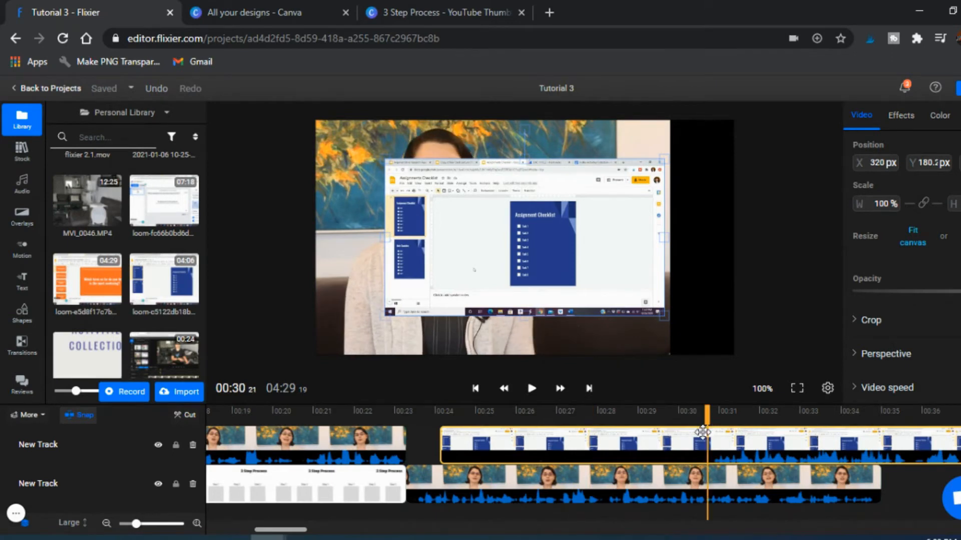
key("c")
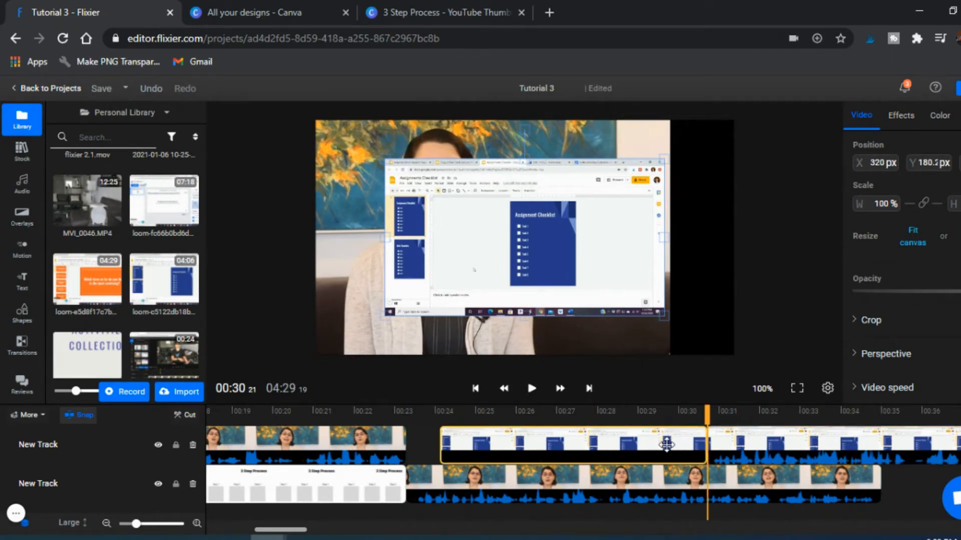
key("Delete")
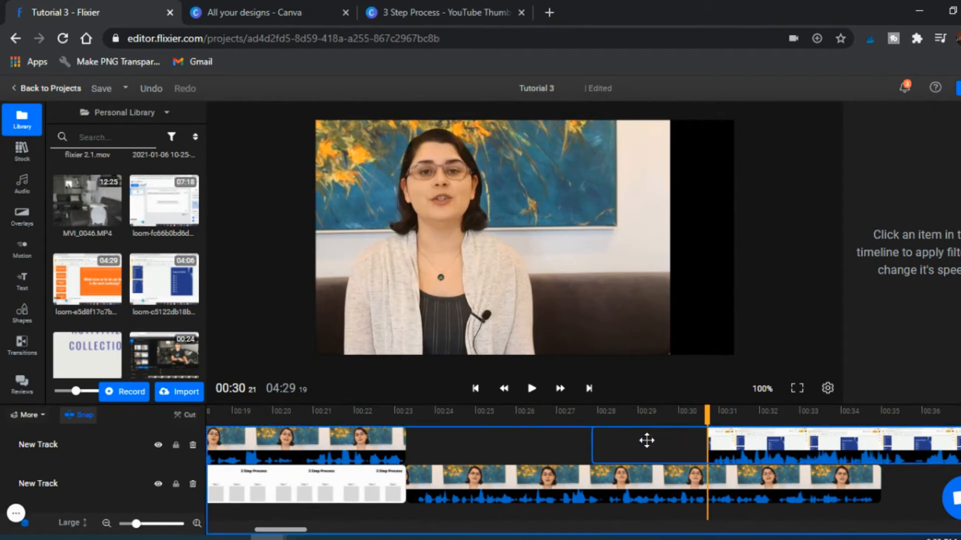
Align the screen recording's start with the last speaker clip at about 00:23 and crop all four sides around the Assignment Checklist slide.
left_click_drag(556, 440, 458, 445)
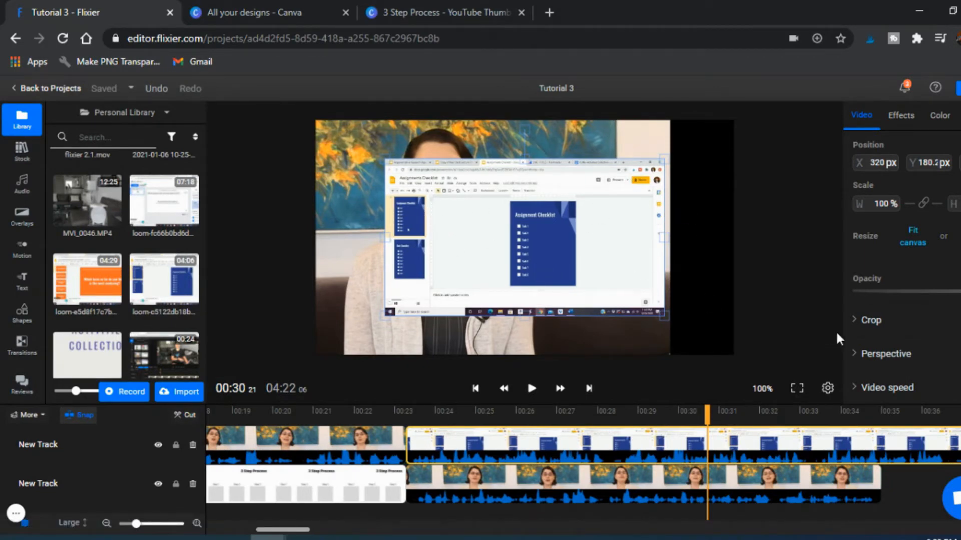
left_click(869, 320)
scroll(863, 320, "down", 1)
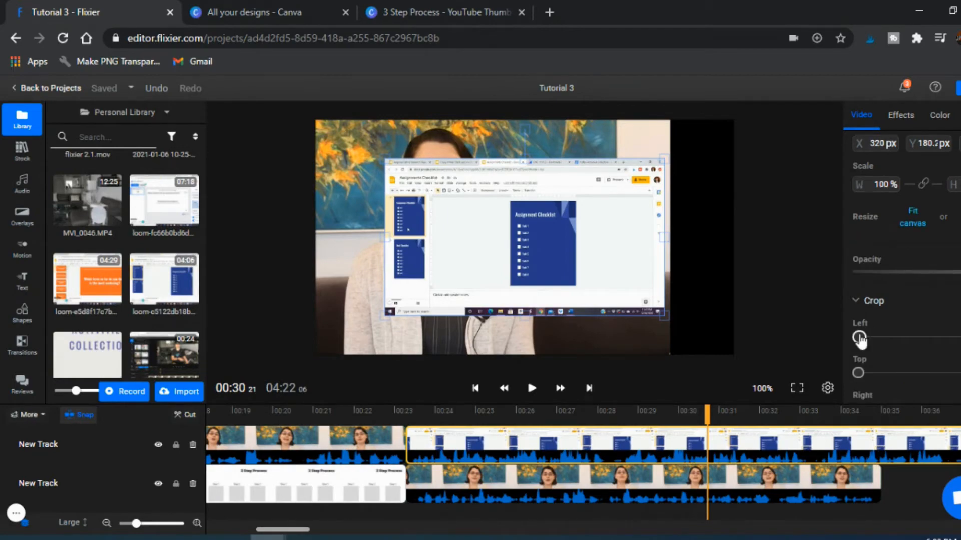
left_click_drag(859, 337, 902, 345)
scroll(903, 345, "down", 1)
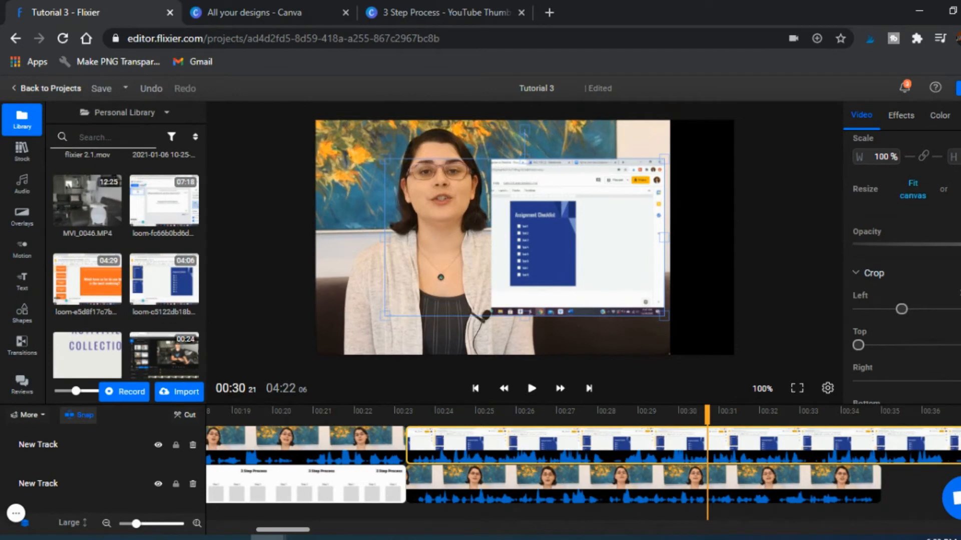
mouse_move(955, 382)
left_mouse_down()
mouse_move(931, 382)
mouse_move(942, 384)
left_mouse_up()
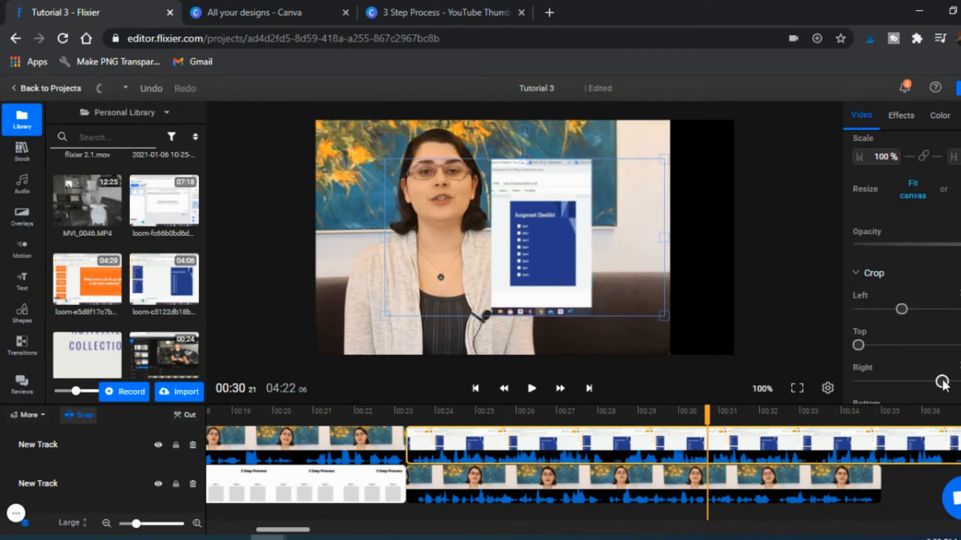
scroll(904, 370, "down", 1)
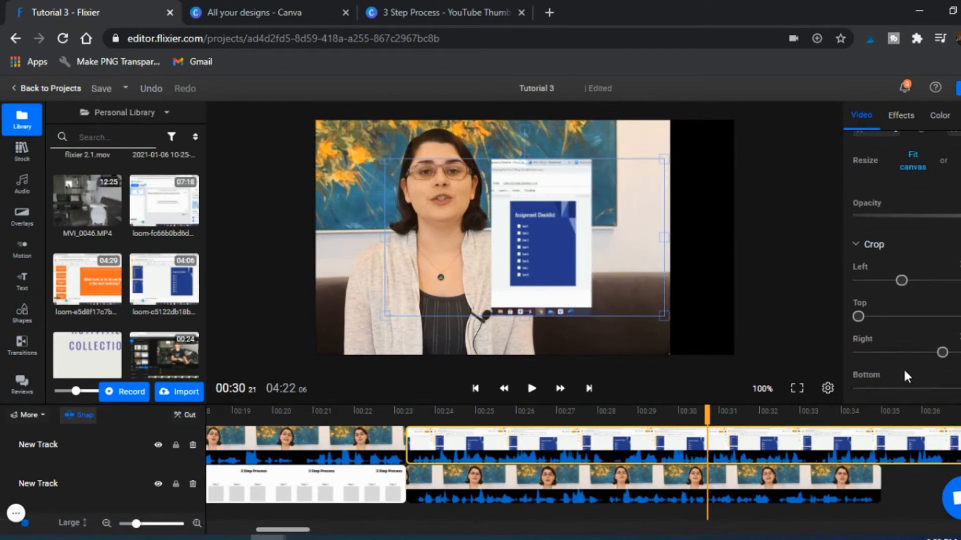
left_click_drag(959, 389, 958, 390)
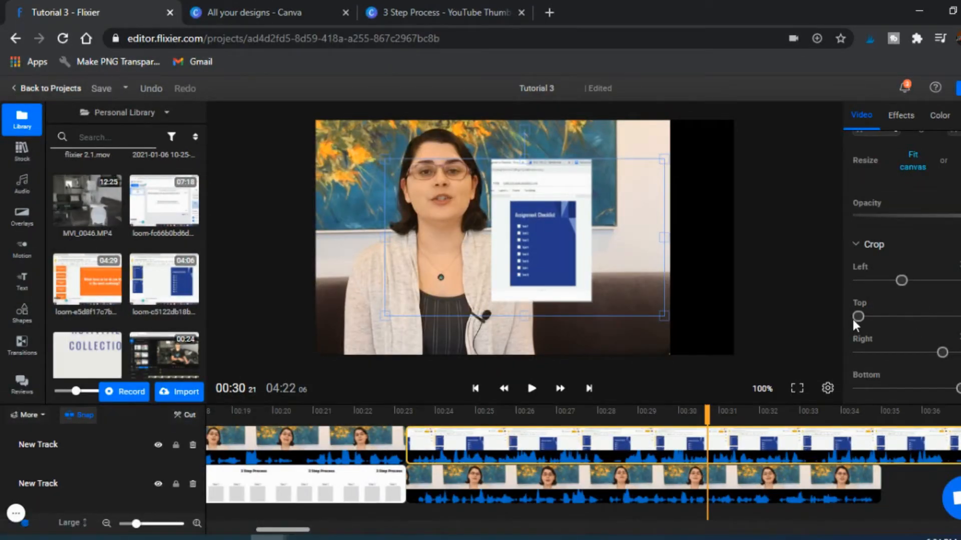
left_click_drag(861, 321, 868, 321)
Enlarge the cropped screen recording to 205.5 % and position it to fill the canvas height beside the speaker.
left_click_drag(663, 315, 811, 373)
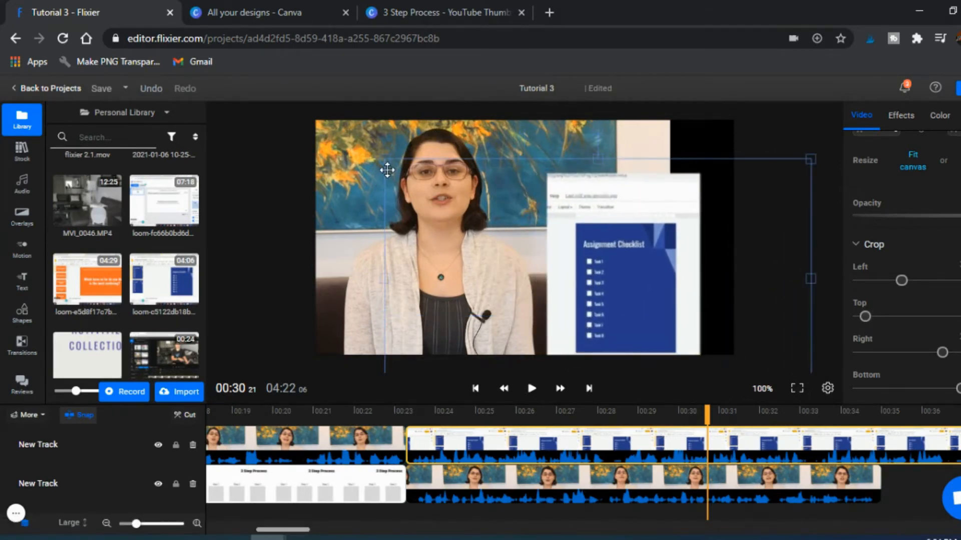
left_click_drag(388, 163, 299, 113)
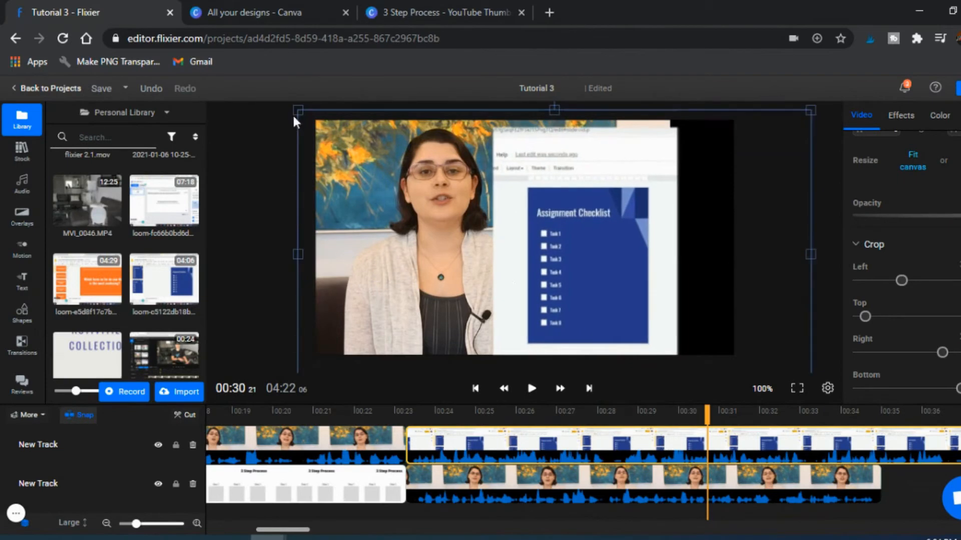
left_click_drag(509, 282, 558, 274)
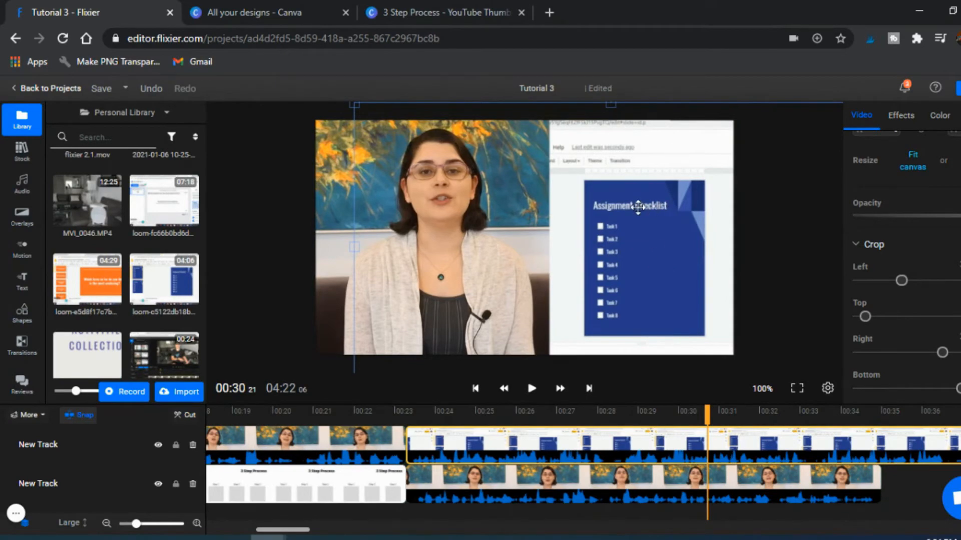
left_click_drag(355, 105, 300, 64)
left_click_drag(576, 284, 576, 281)
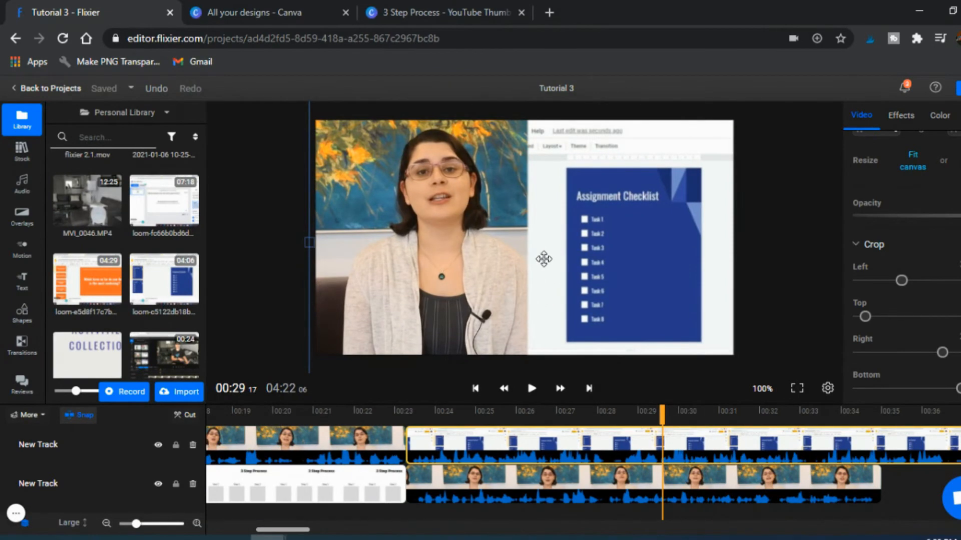
Shift the last speaker clip slightly left on the canvas and place the recording over its right side at X 21 px, Y -177 px.
left_click_drag(542, 257, 636, 261)
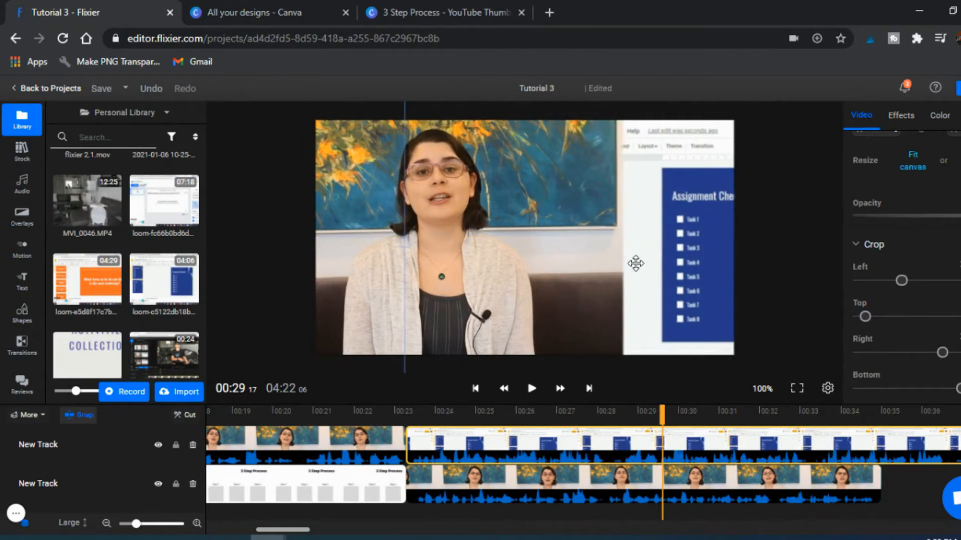
left_click(552, 482)
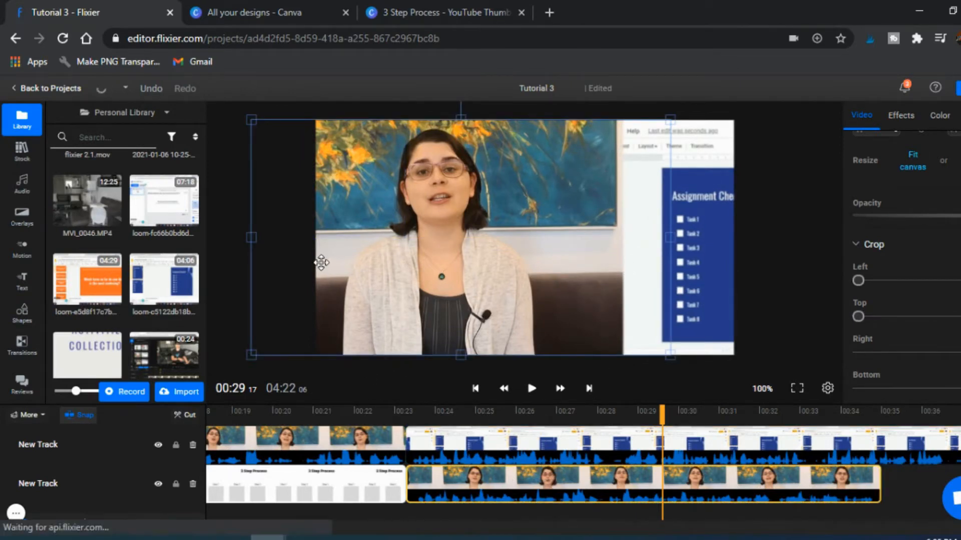
left_click_drag(323, 263, 334, 261)
left_click(594, 444)
left_click_drag(651, 261, 592, 273)
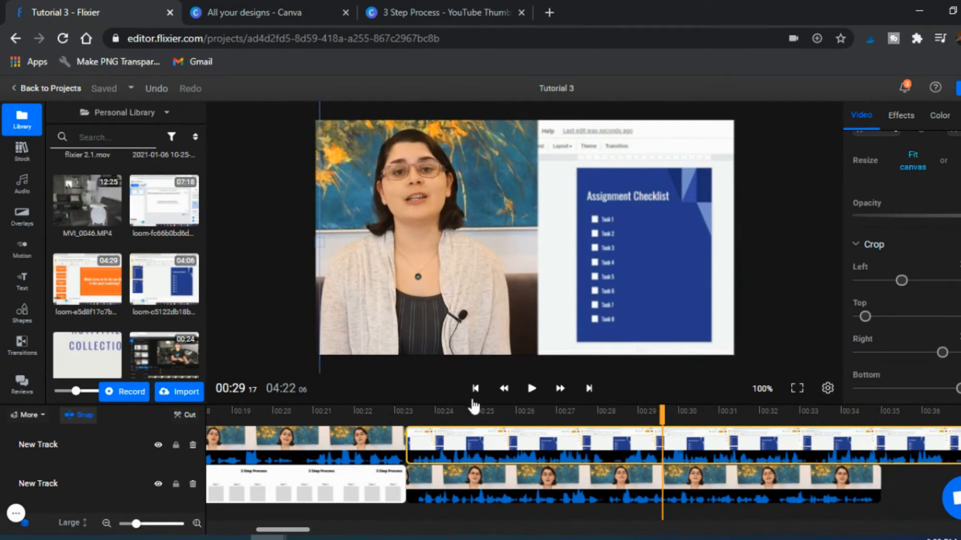
Preview the split-screen of the speaker and the Assignment Checklist recording from 00:24 15.
left_click(456, 413)
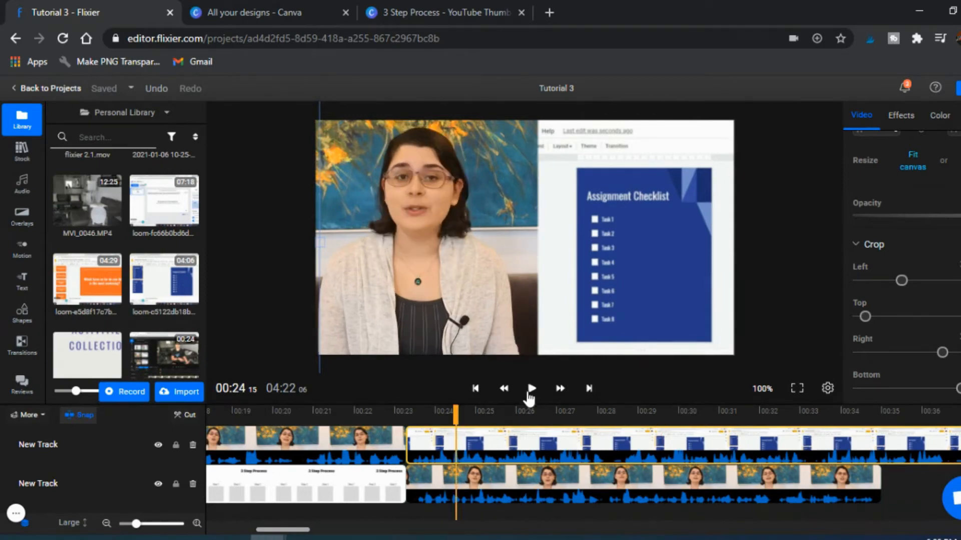
left_click(531, 389)
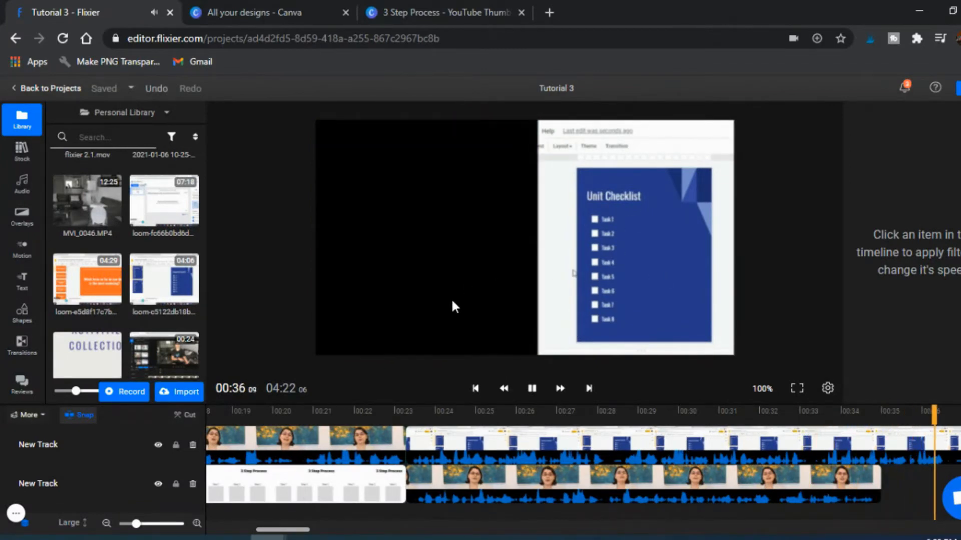
left_click(533, 390)
Split the screen recording at 00:35 00, where the speaker clip ends, and delete the remainder.
scroll(488, 473, "left", 3)
scroll(488, 473, "left", 3)
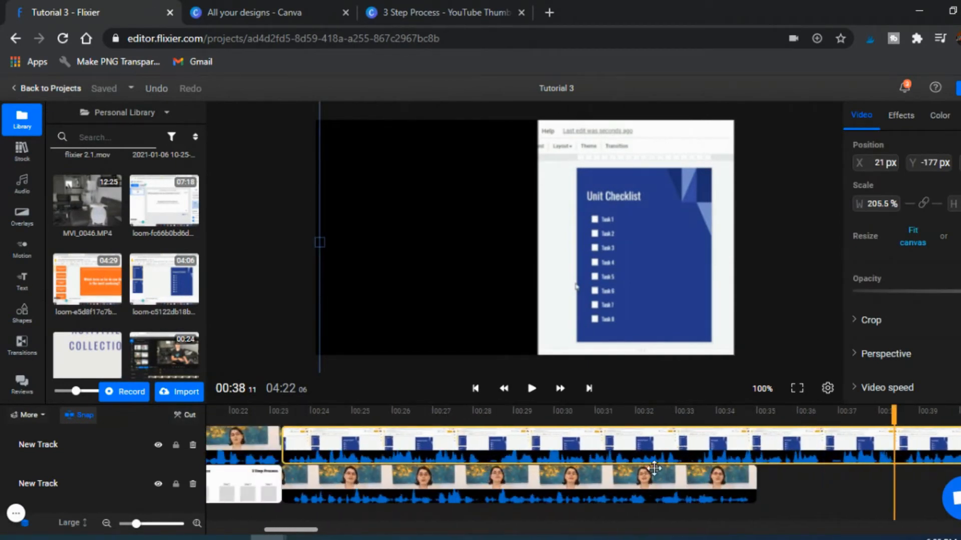
left_click(758, 426)
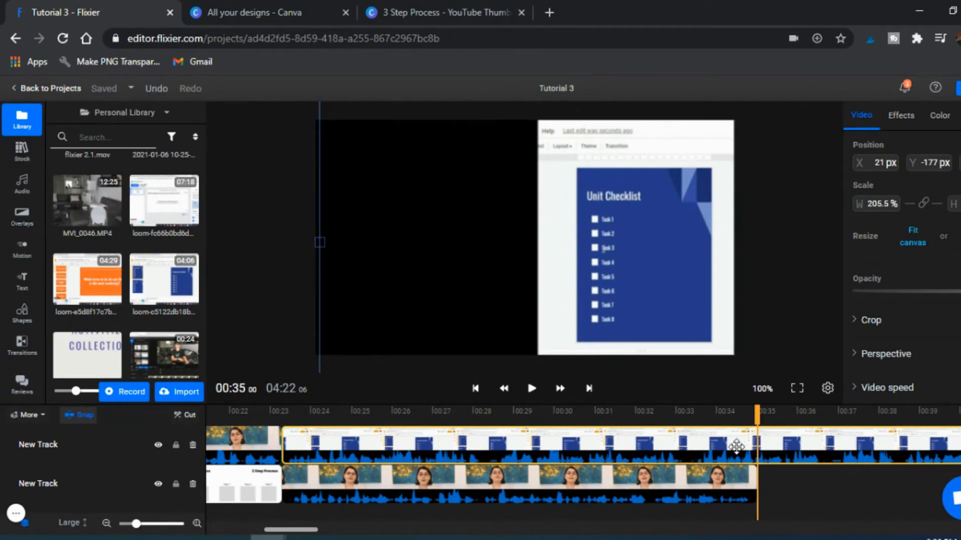
key("c")
key("Delete")
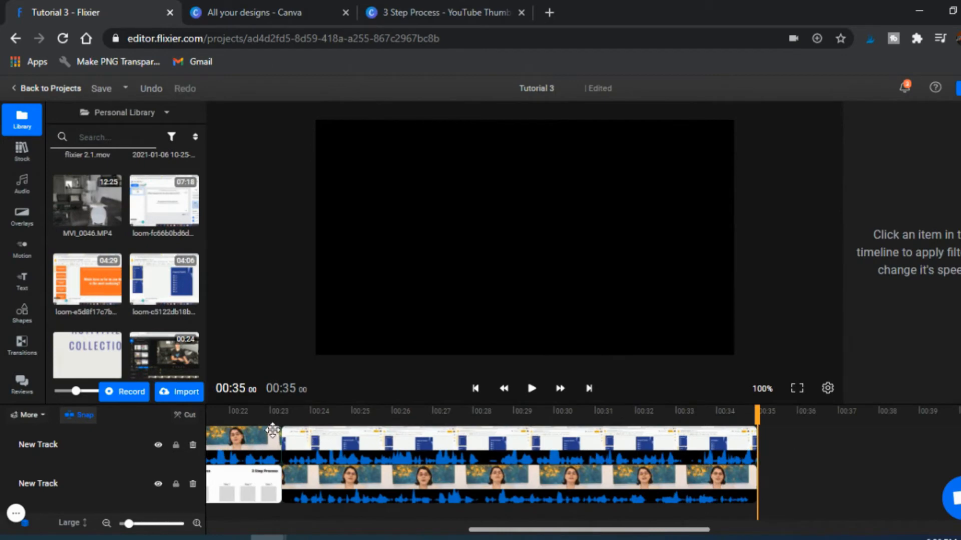
Preview the change from the 3 Step Process scene to the checklist split-screen from 00:22 29.
left_click(269, 424)
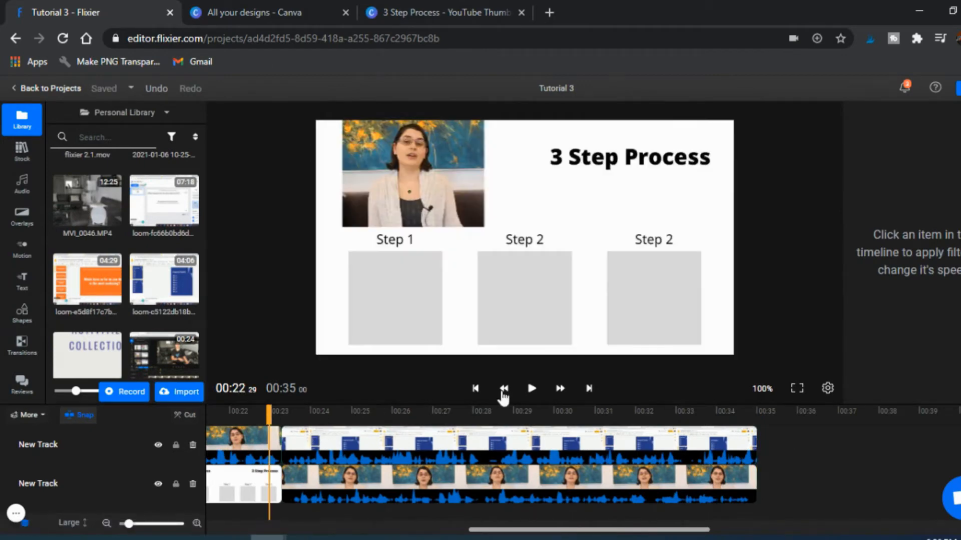
left_click(532, 390)
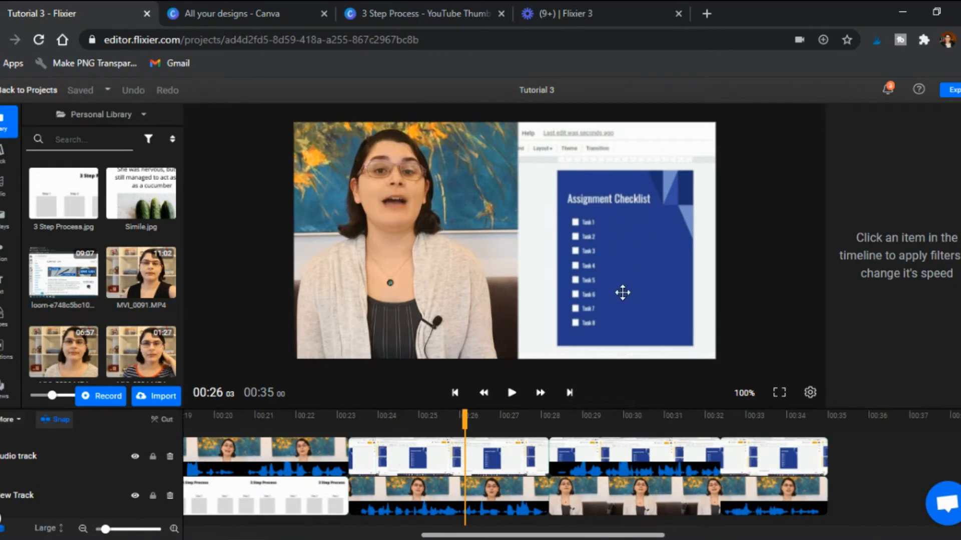
Detach the audio from the middle screen recording segment around 00:29 19 and delete the detached audio.
left_click(609, 439)
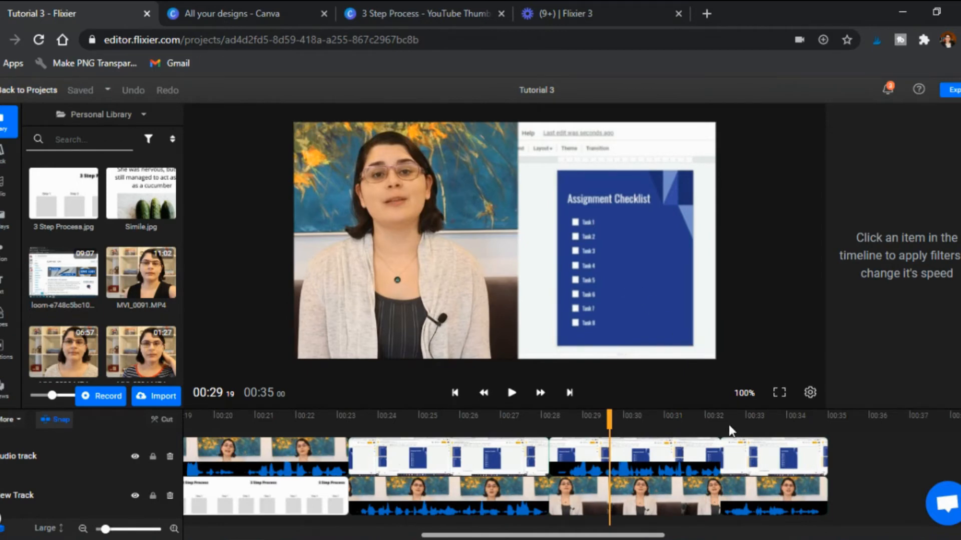
scroll(608, 456, "down", 1)
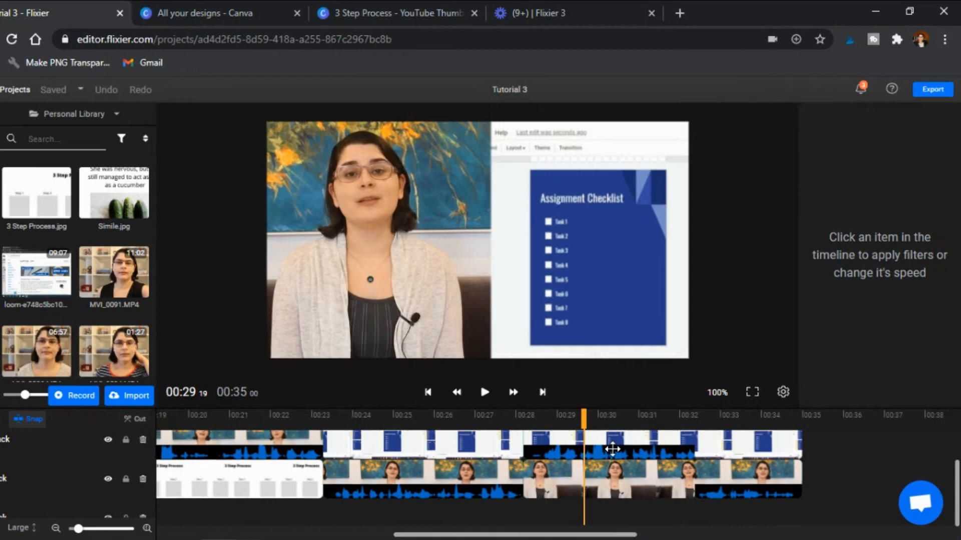
left_click(641, 449)
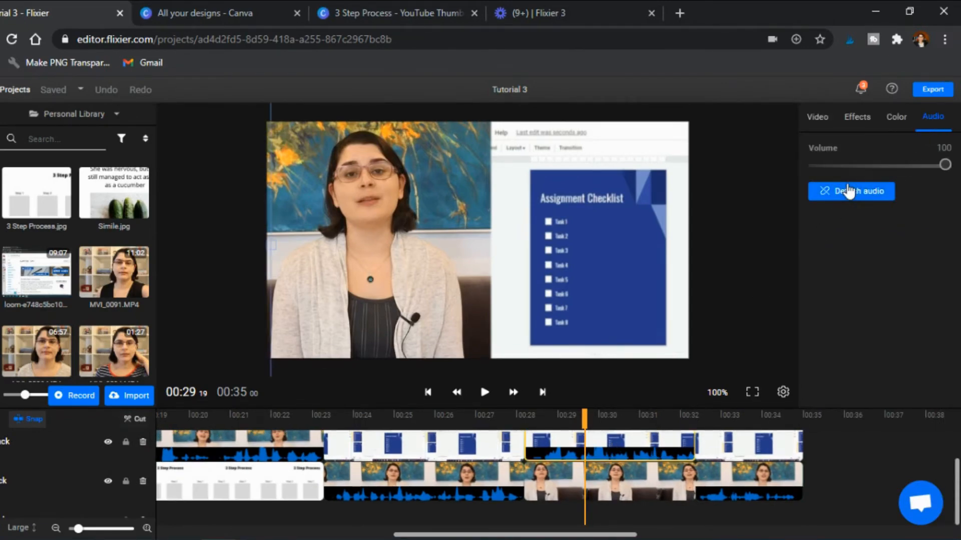
left_click(846, 193)
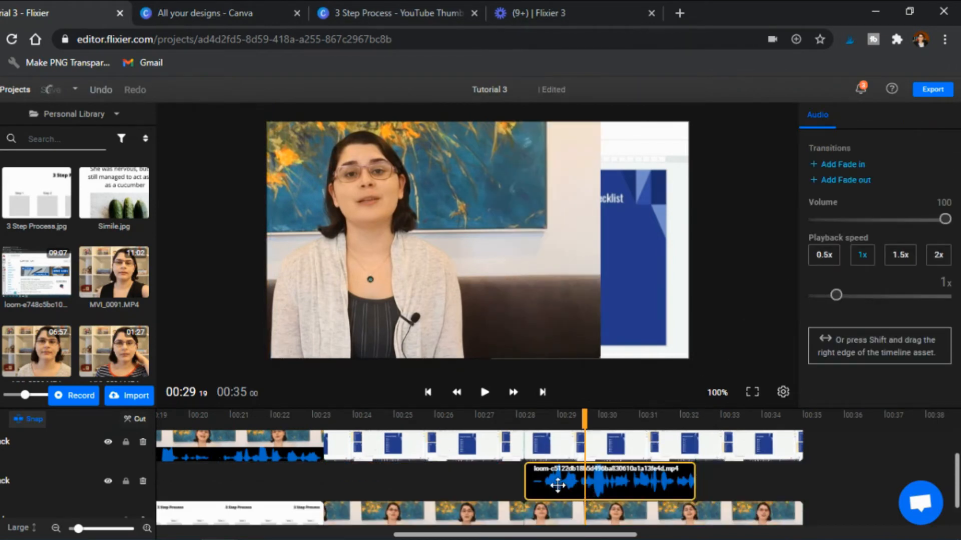
key("Delete")
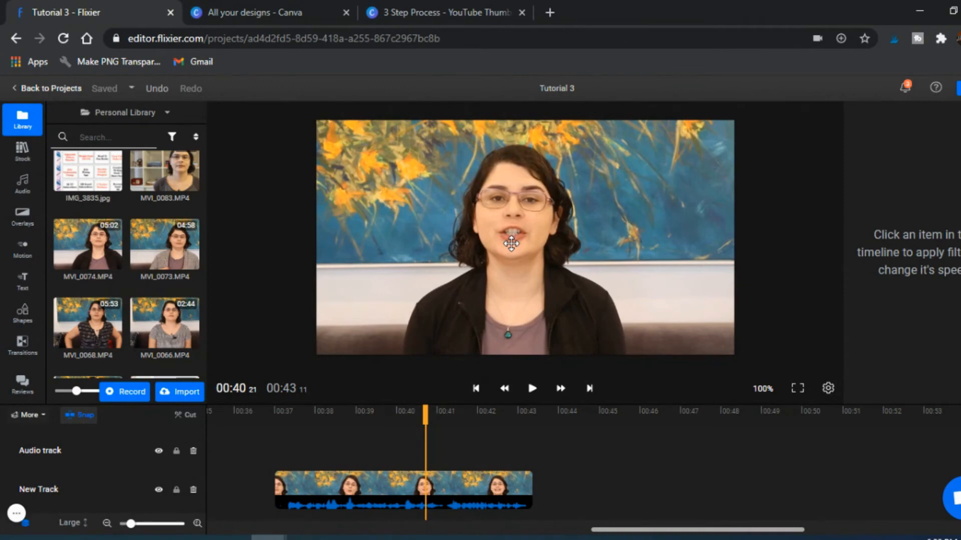
Open the Pexels stock footage and scale the speaker clip starting near 00:37 to 49.8 % at X 0 px, Y 0 px.
left_click(26, 150)
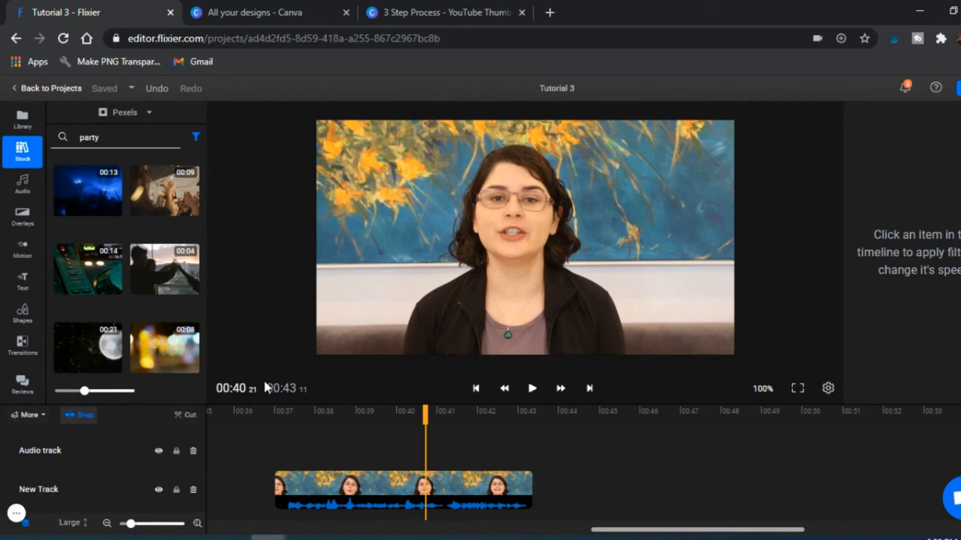
left_click(361, 449)
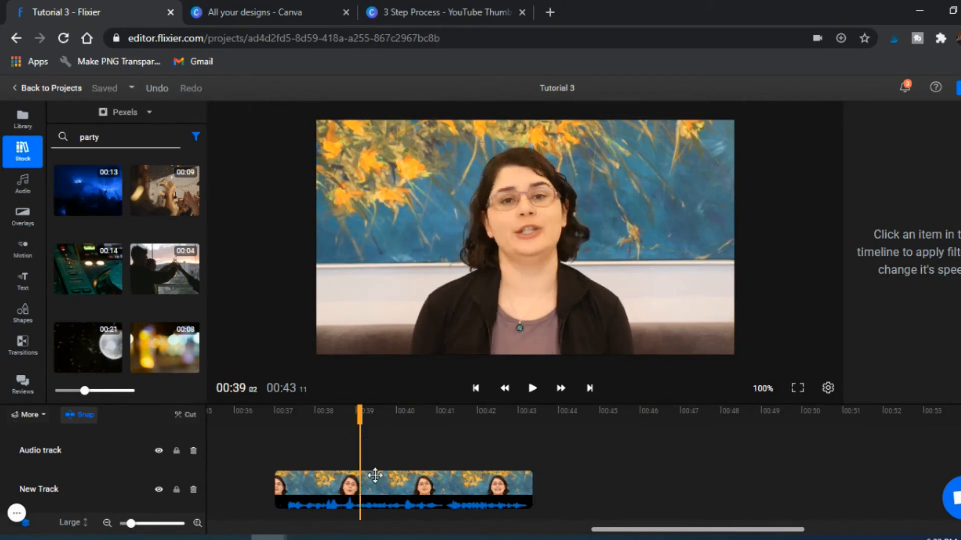
left_click(378, 478)
left_click(435, 450)
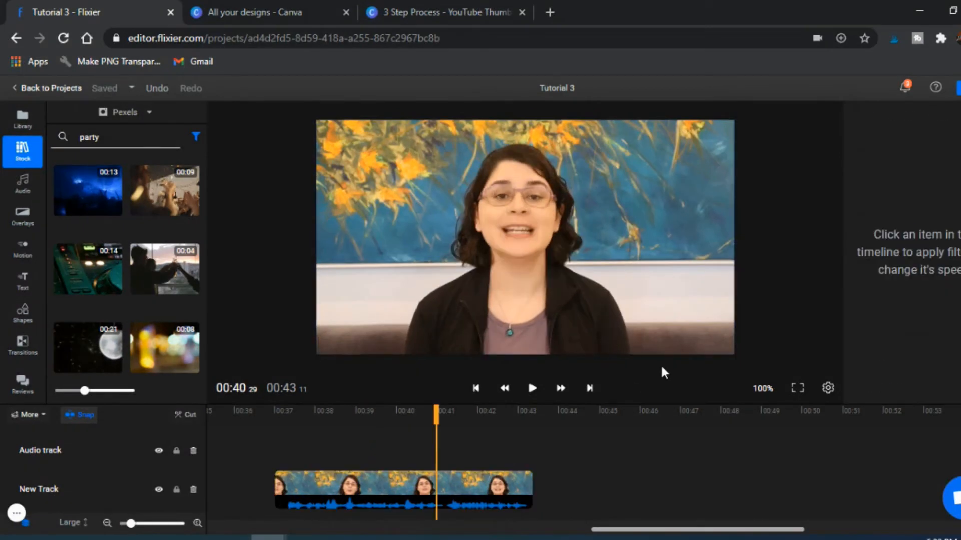
left_click(482, 477)
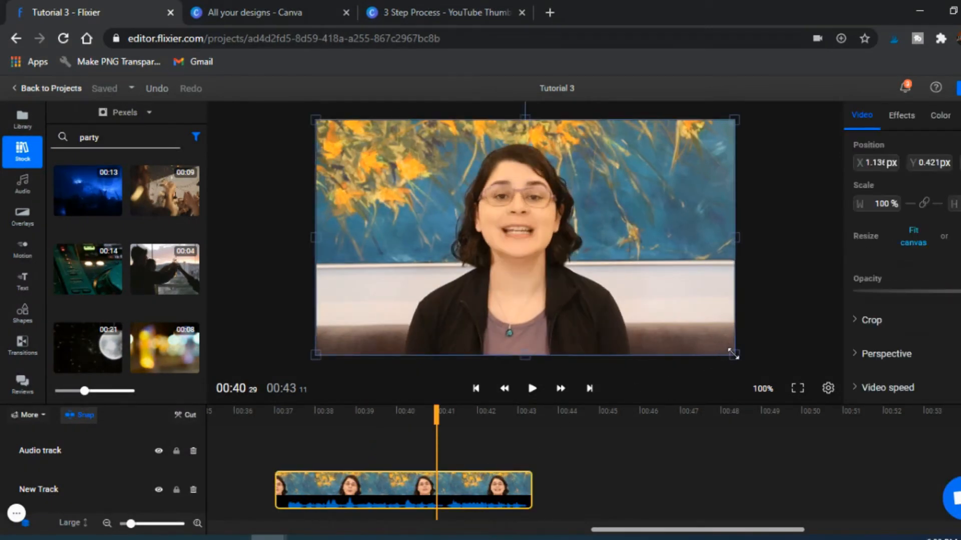
left_click_drag(734, 354, 504, 270)
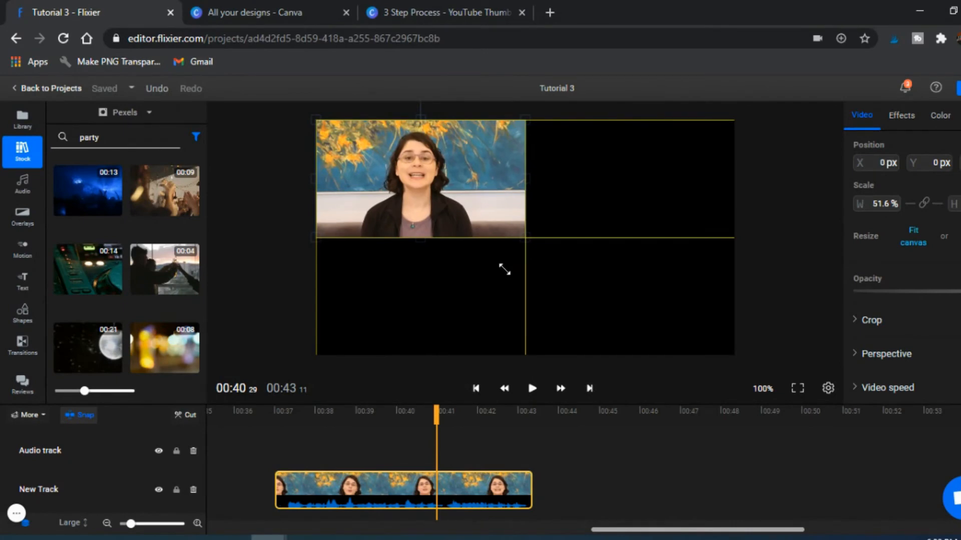
left_click_drag(508, 276, 508, 275)
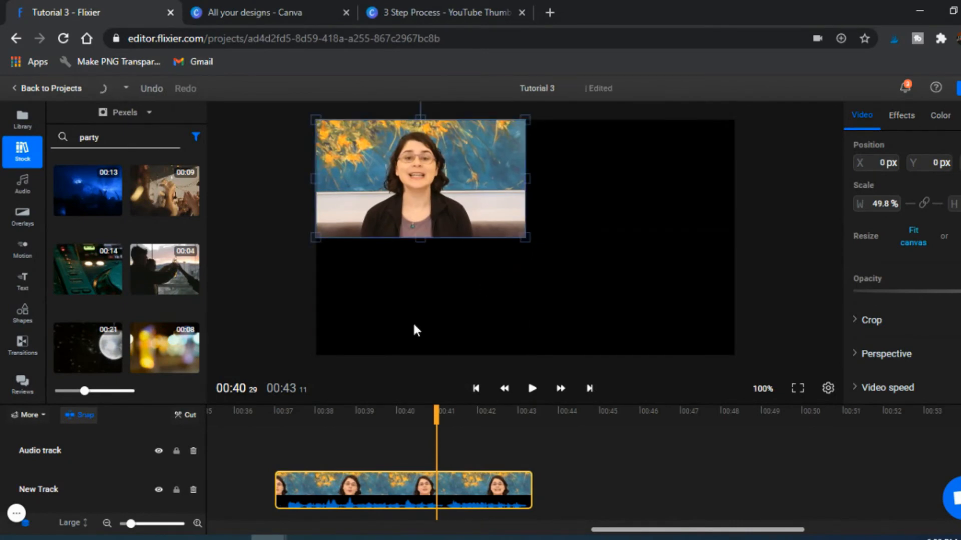
Place the playhead at 00:37 09 and search the Pexels stock footage for "map".
left_click(288, 450)
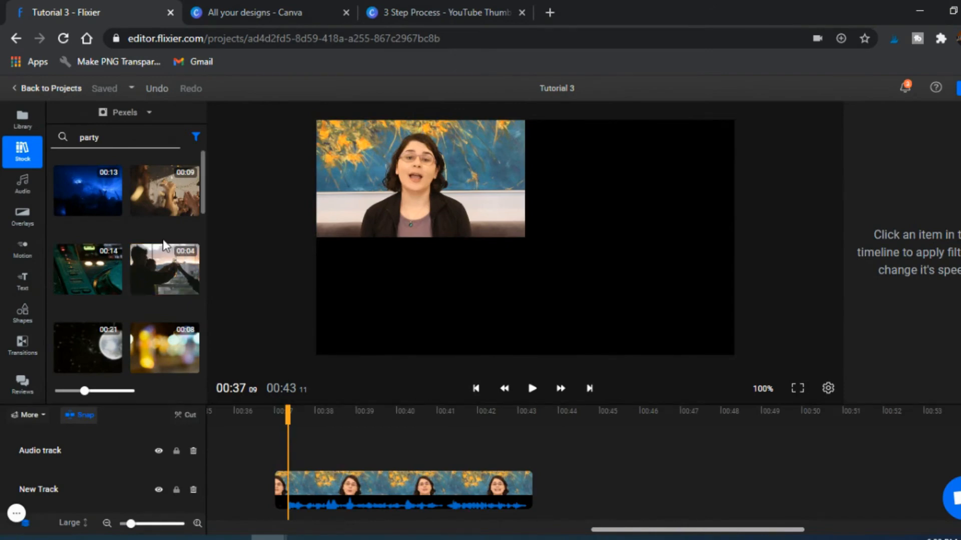
double_click(93, 137)
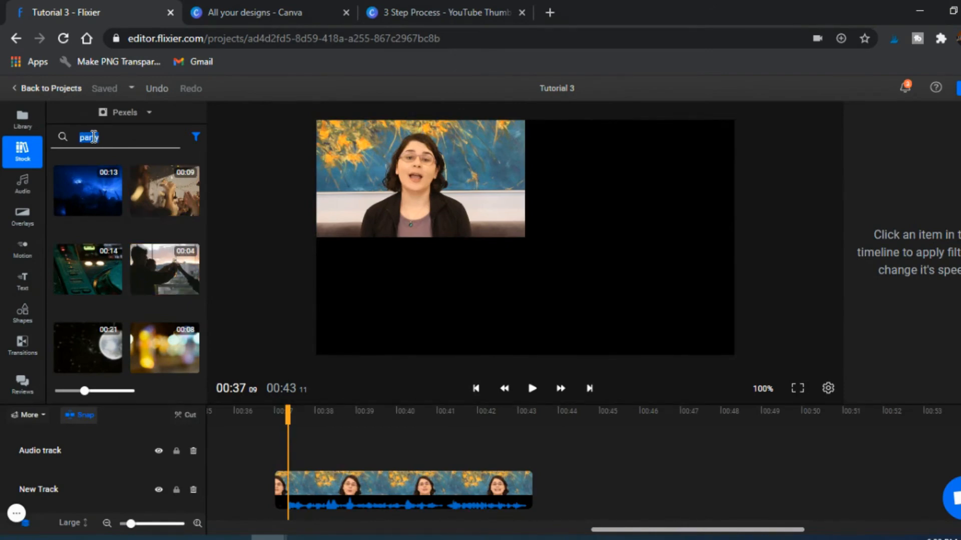
type("ma")
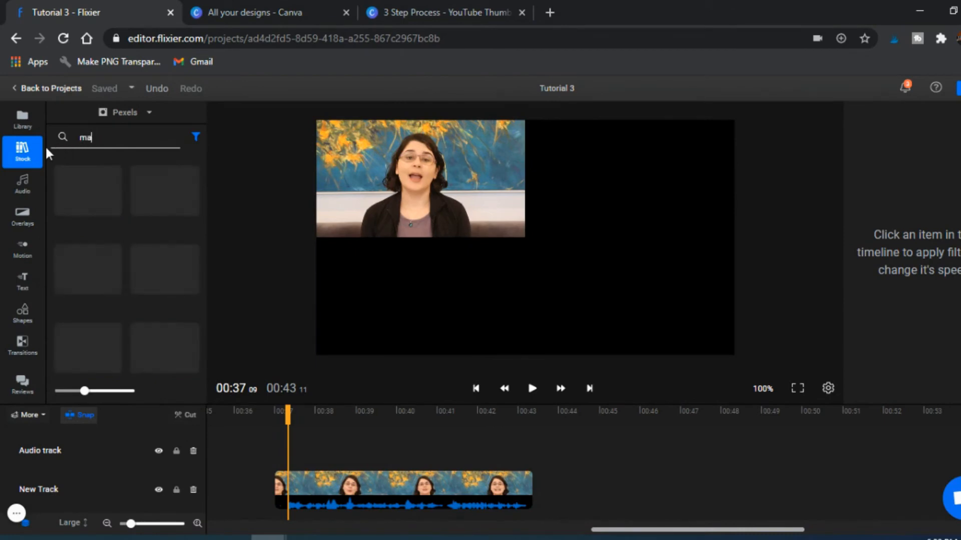
type("p")
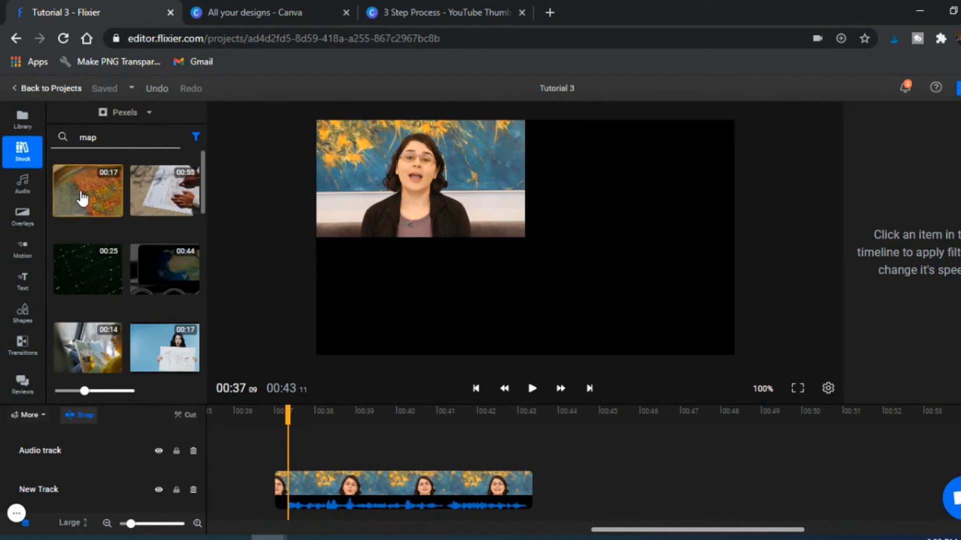
Place the 00:17 globe map clip on the track above the speaker clip, aligned to its start near 00:37, and preview the section.
left_click_drag(82, 197, 278, 444)
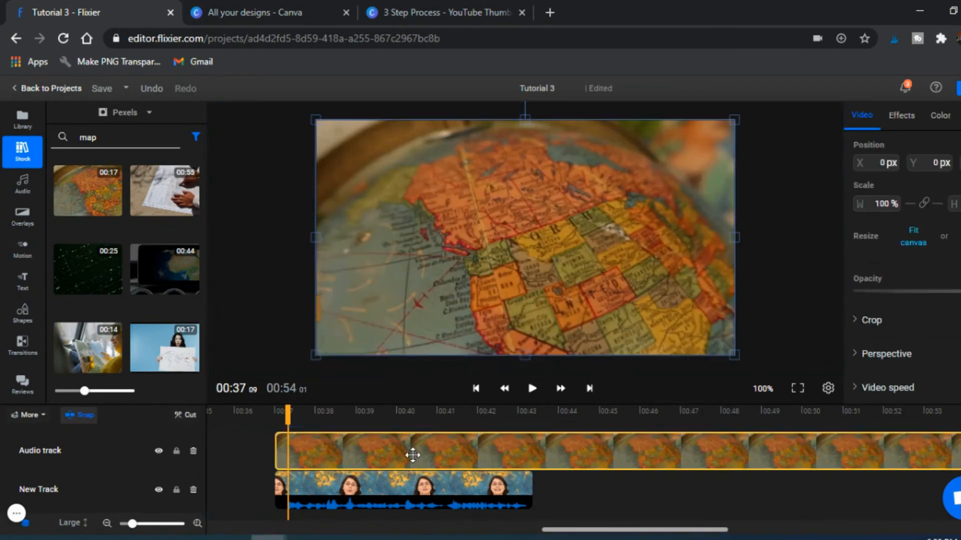
left_click(270, 445)
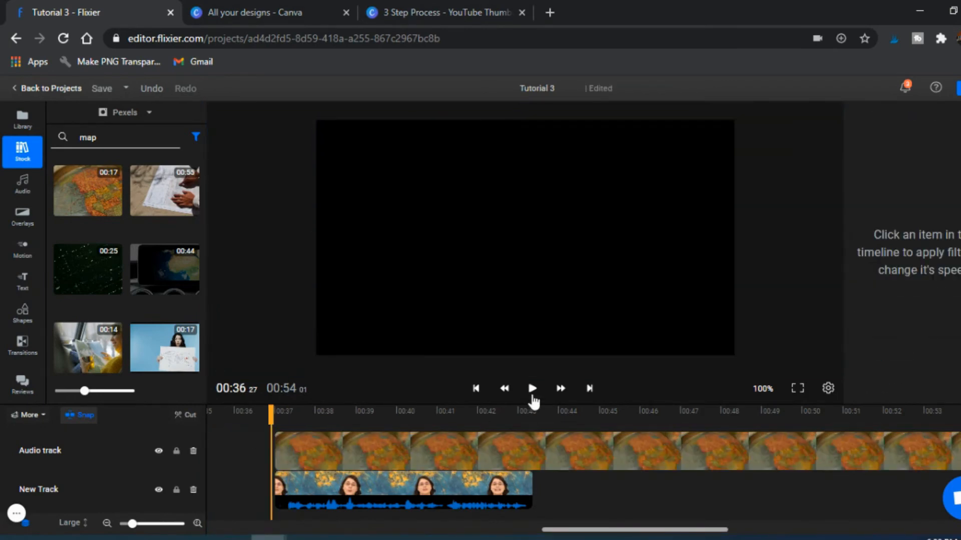
left_click(531, 394)
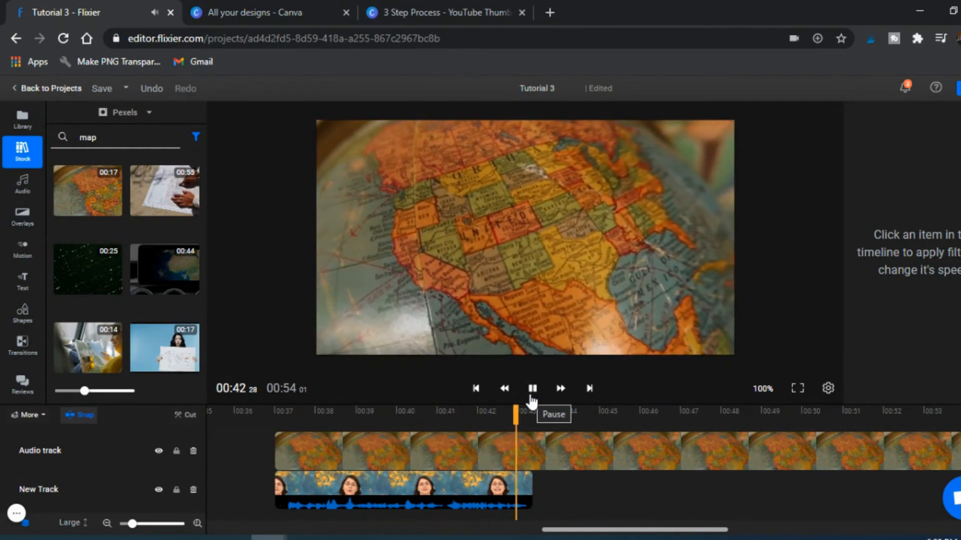
left_click(532, 393)
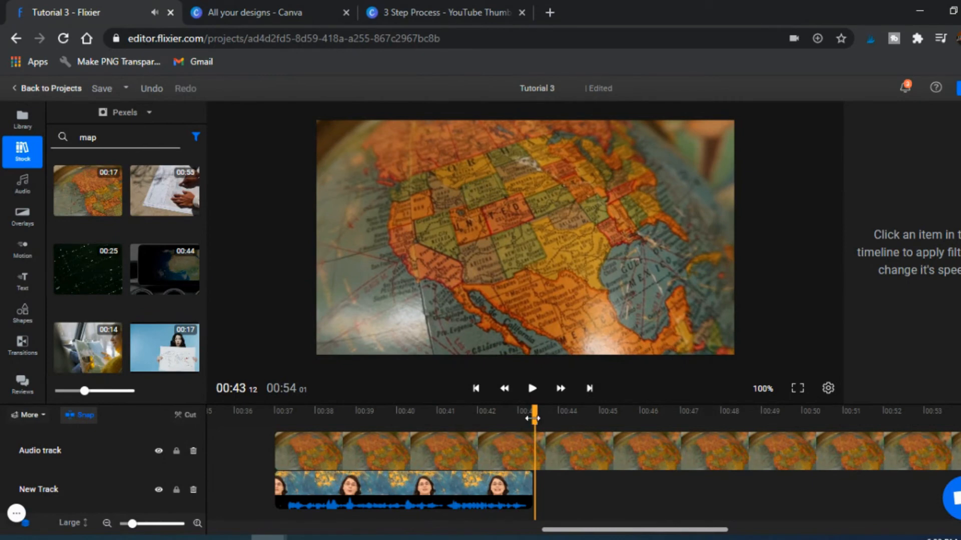
Split the globe map clip at 00:43 10, where the speaker clip ends, and delete the excess part.
left_click(509, 486)
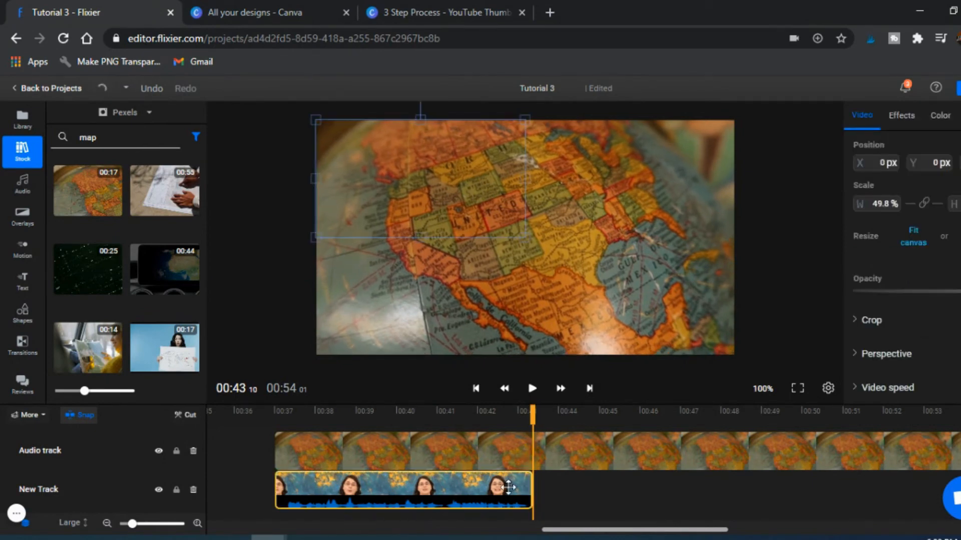
left_click(513, 453)
key("x")
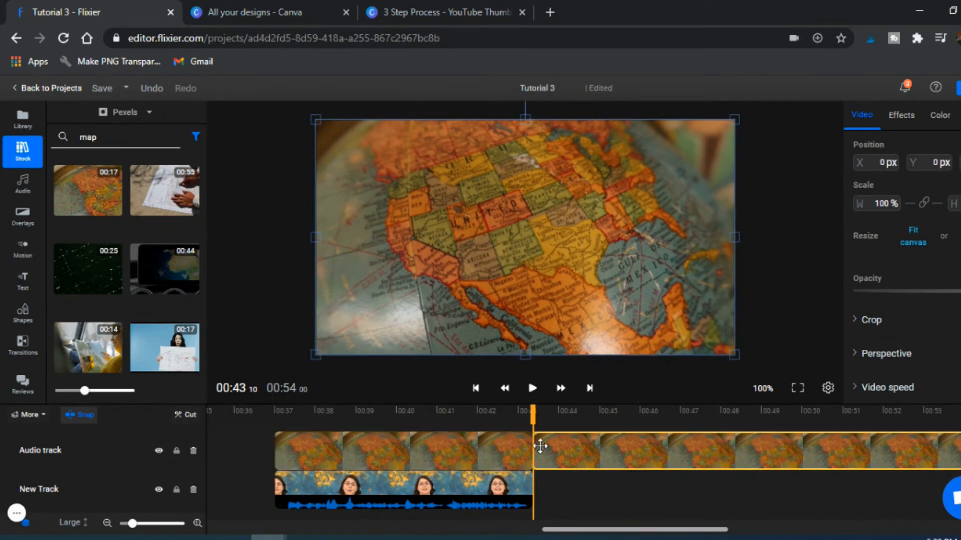
key("Delete")
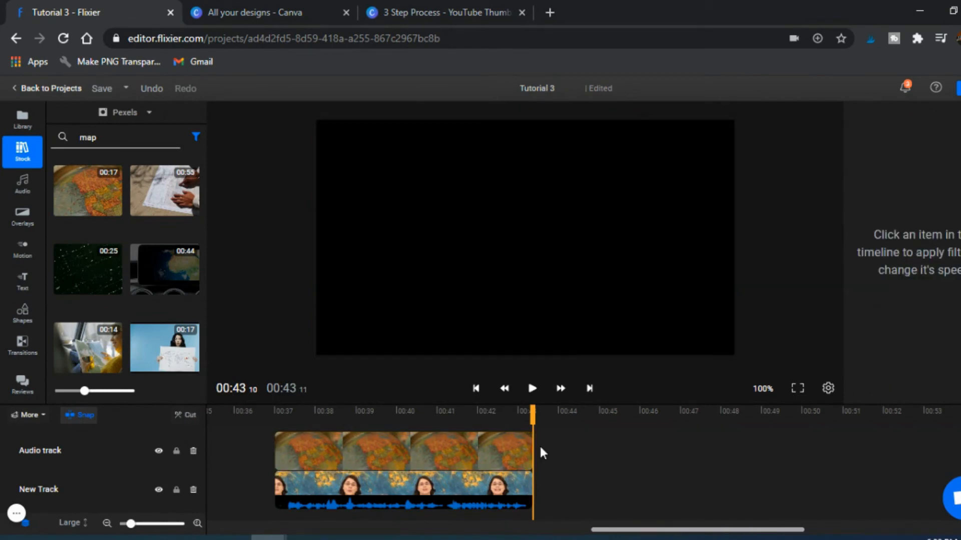
Scale the globe map clip to 50 % and position it beside the speaker at X 960 px, Y 0 px.
left_click(340, 458)
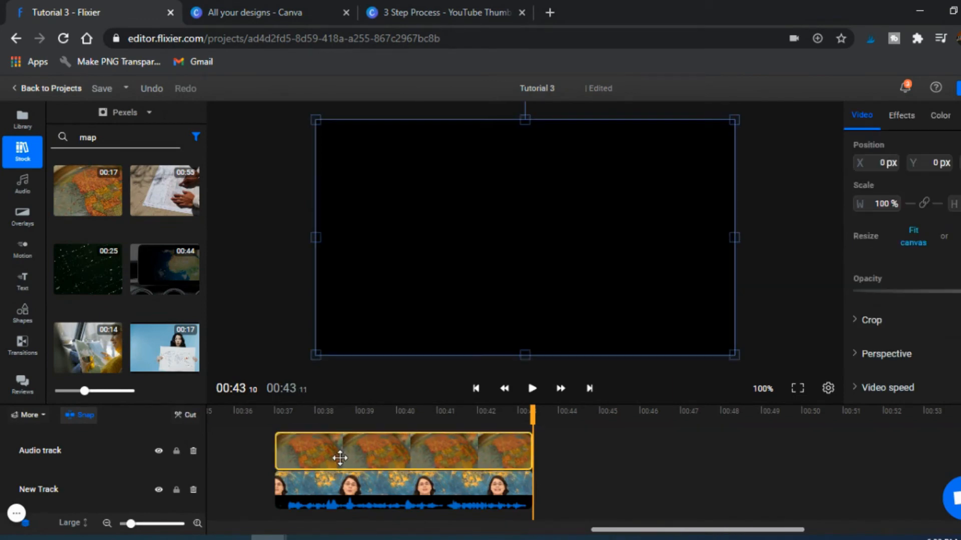
left_click(297, 424)
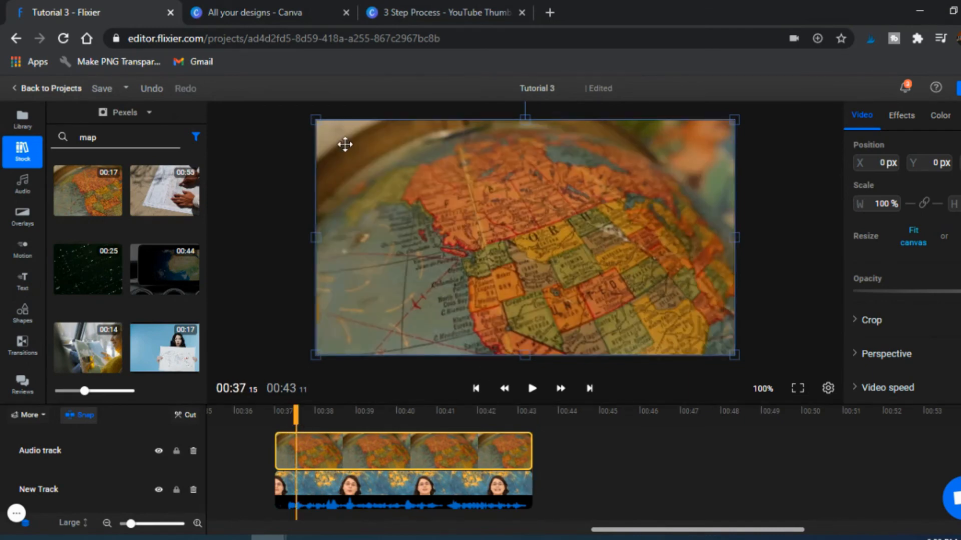
left_click_drag(321, 122, 527, 254)
left_click_drag(603, 284, 605, 176)
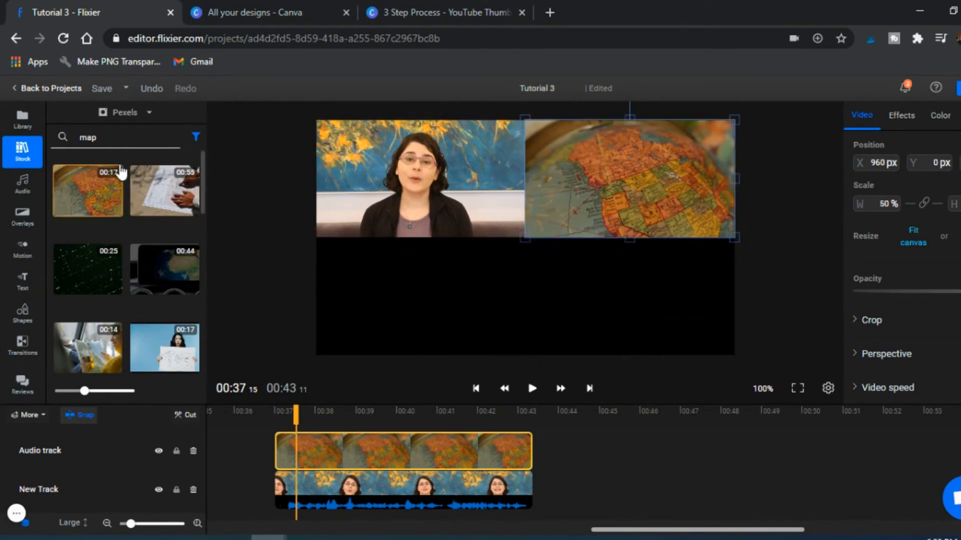
Search the Pexels stock footage for "romance" and check the media type filter.
double_click(96, 140)
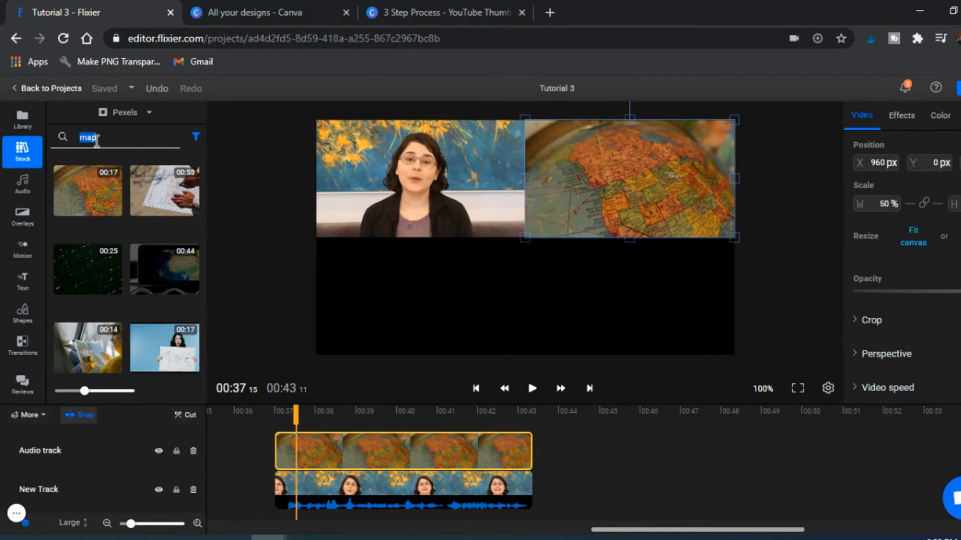
type("romance")
key("Return")
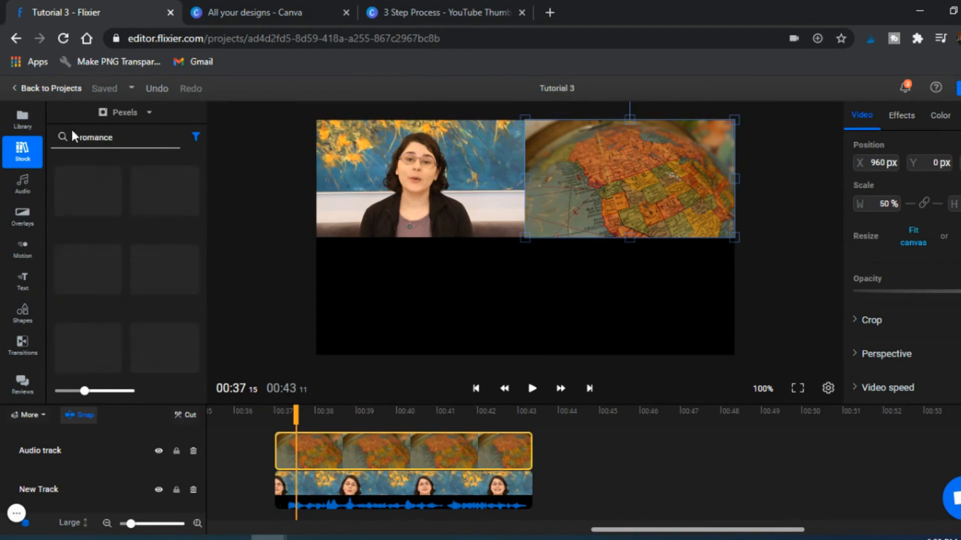
left_click(196, 137)
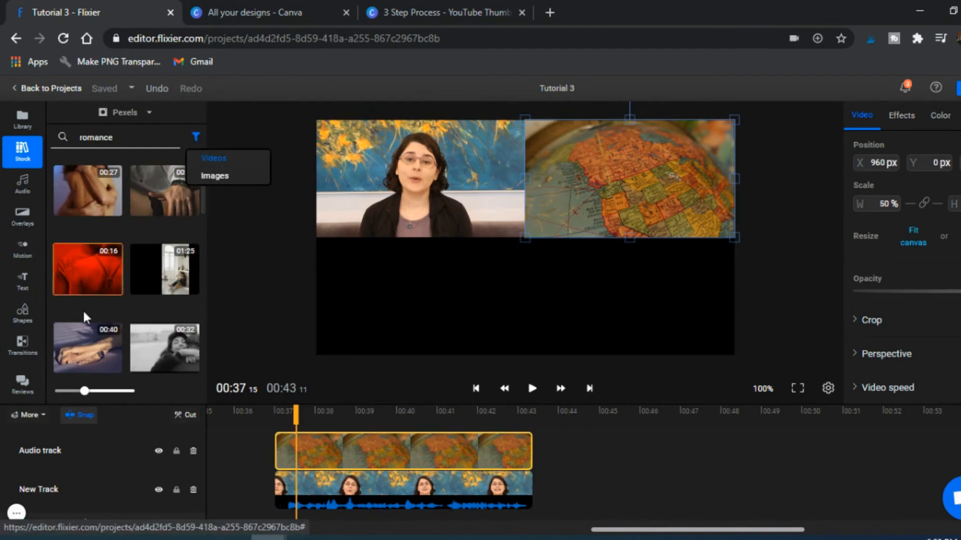
left_click(188, 308)
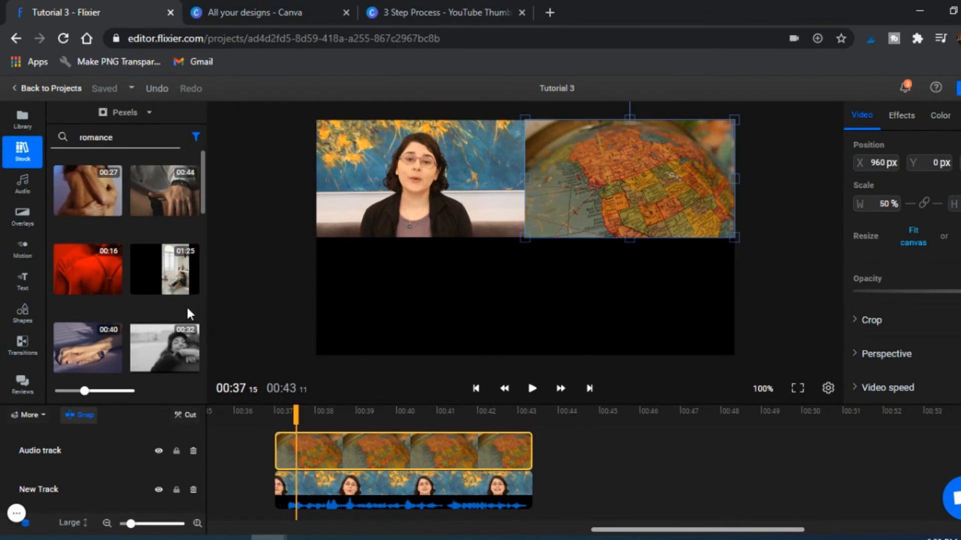
Place the 00:20 clip of the couple on a new track above the globe map, starting near 00:37, and preview it.
scroll(188, 314, "down", 5)
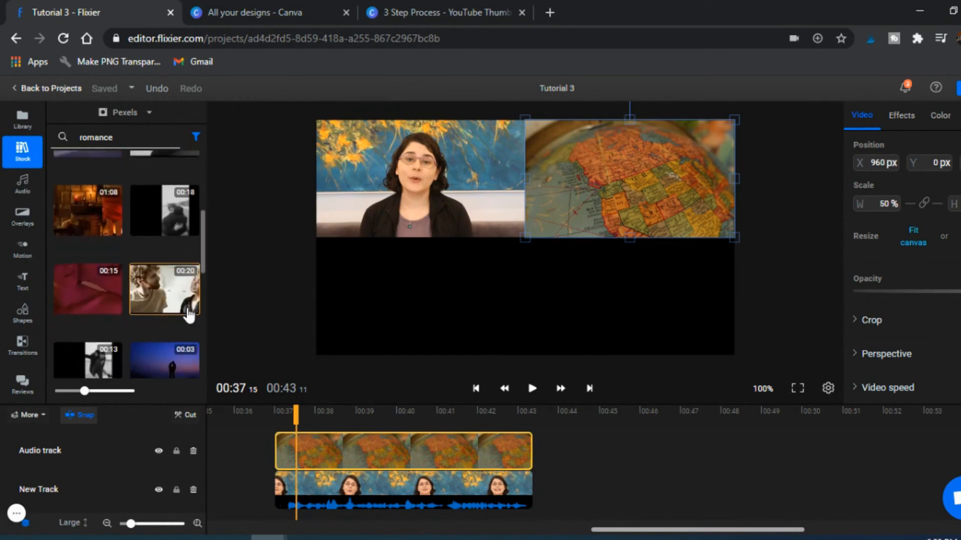
scroll(167, 303, "down", 2)
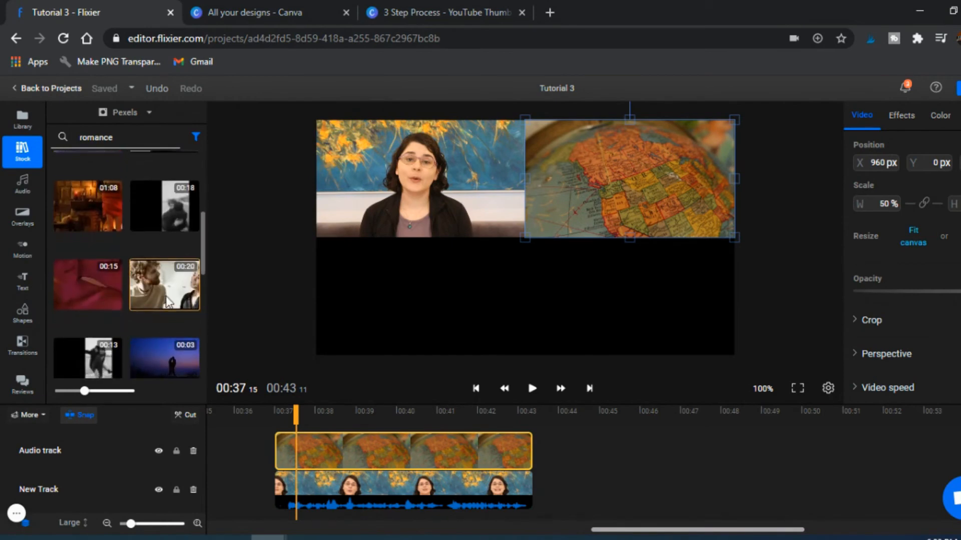
left_click_drag(183, 265, 281, 430)
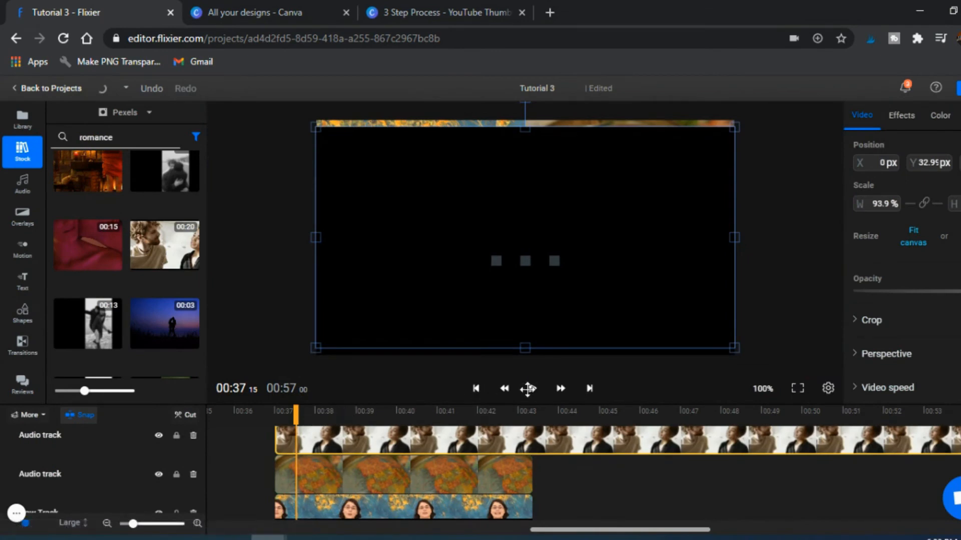
left_click(530, 389)
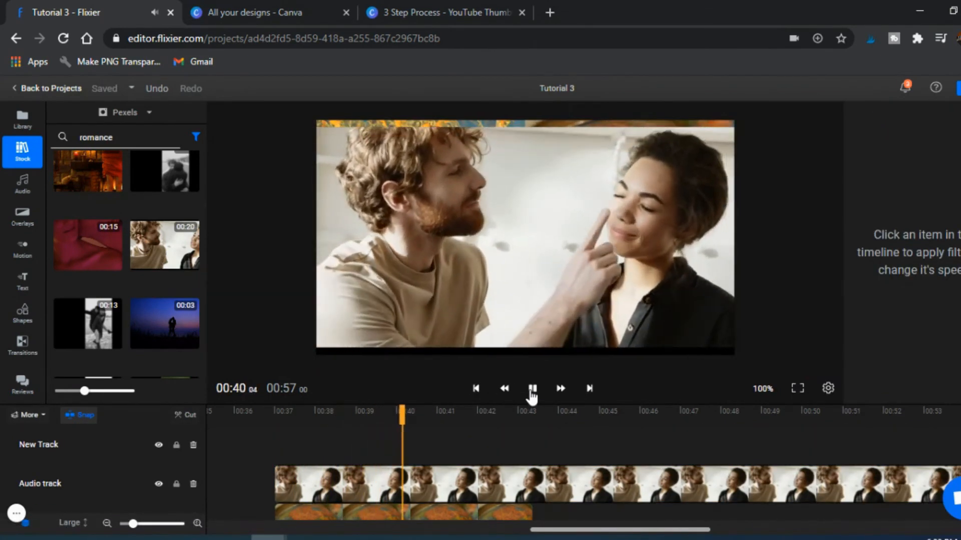
left_click(532, 389)
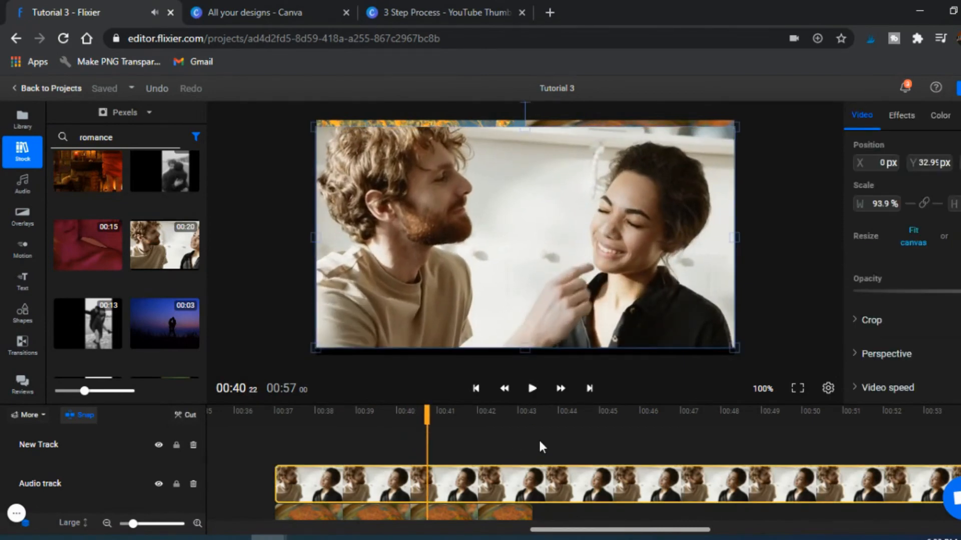
Split the couple clip at 00:43 10, level with the end of the globe map clip, and delete the excess part.
left_click(532, 442)
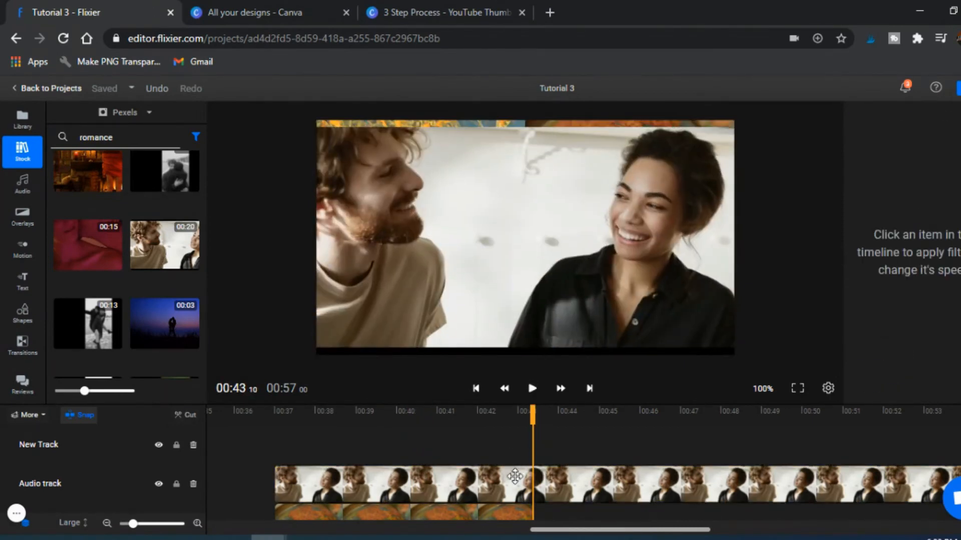
left_click(516, 477)
key("s")
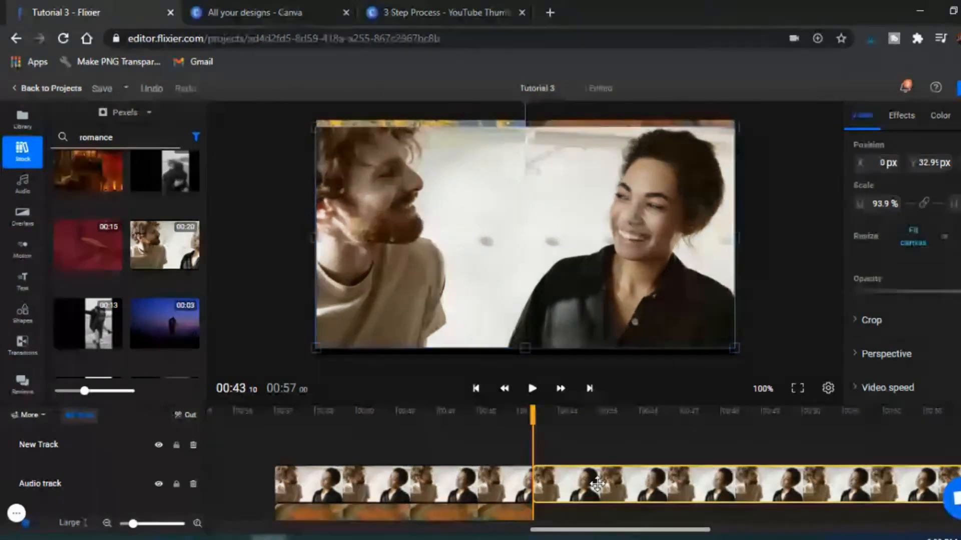
key("Delete")
Scale the couple clip to 50.1 % and position it below the speaker at X -62 px, Y 540 px.
left_click(469, 475)
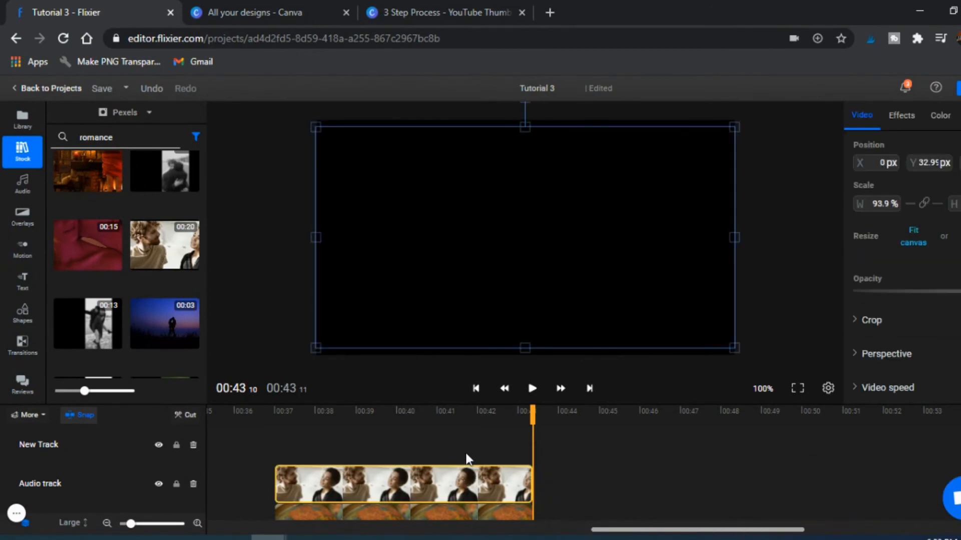
left_click(466, 455)
left_click(435, 484)
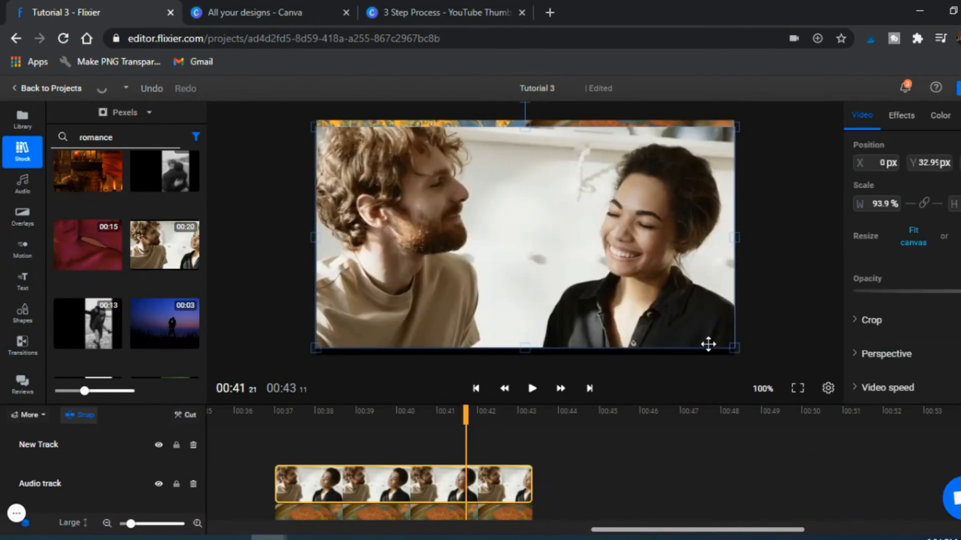
left_click_drag(734, 121, 528, 237)
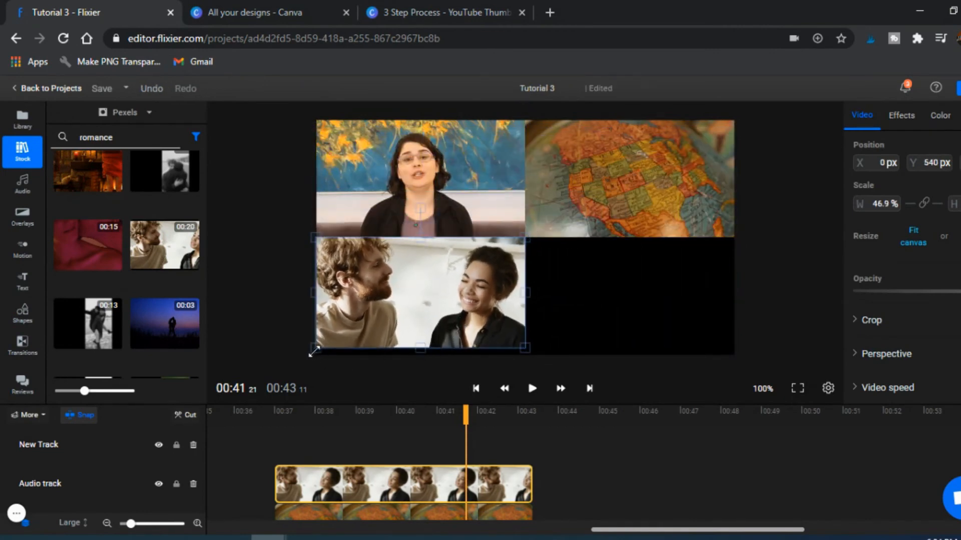
left_click_drag(313, 352, 302, 355)
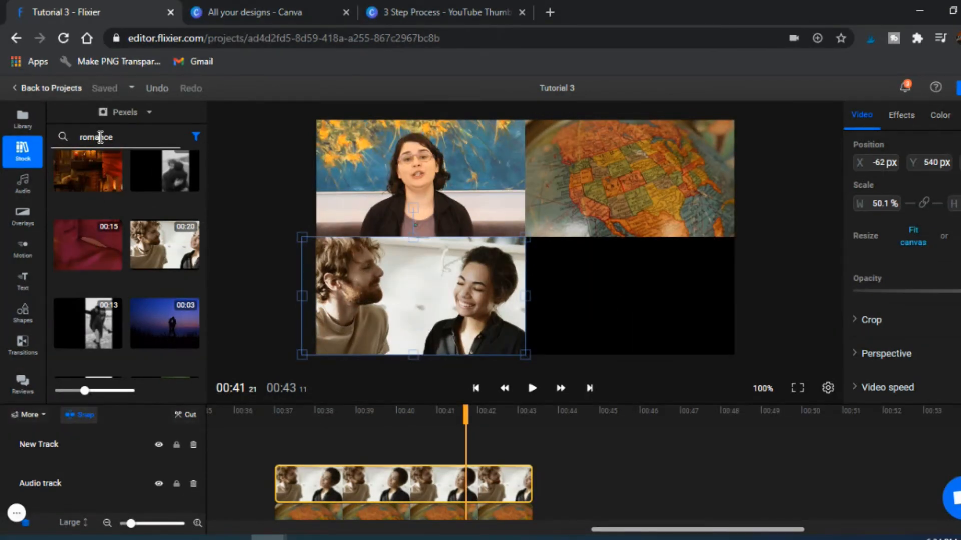
Search the Pexels stock footage for "wedding" and place the 00:17 yellow-background wedding clip above the couple clip, starting near 00:37.
double_click(100, 137)
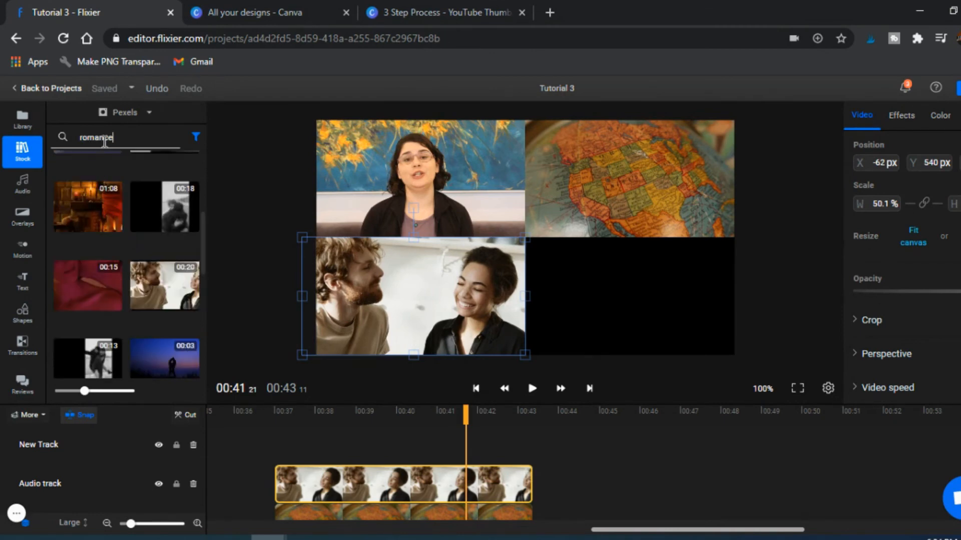
double_click(105, 139)
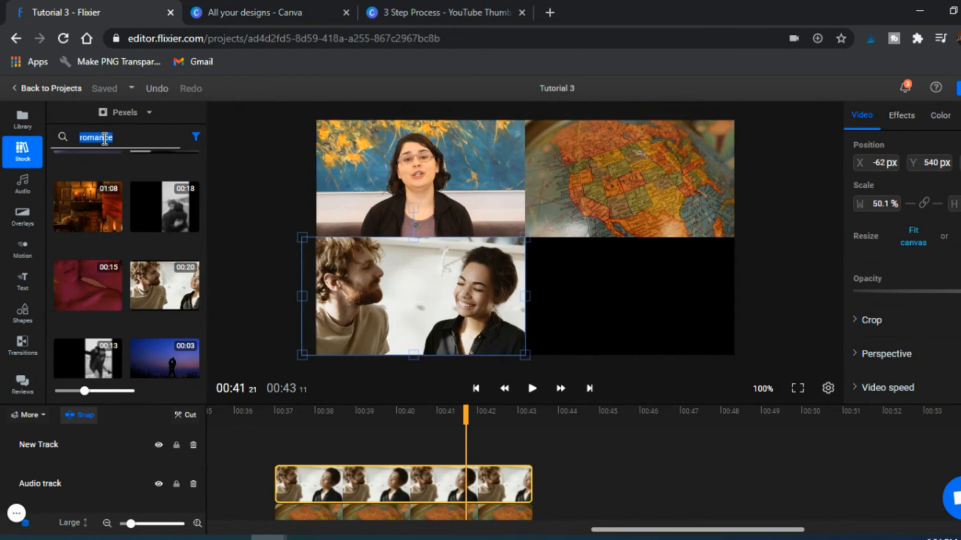
type("wedding")
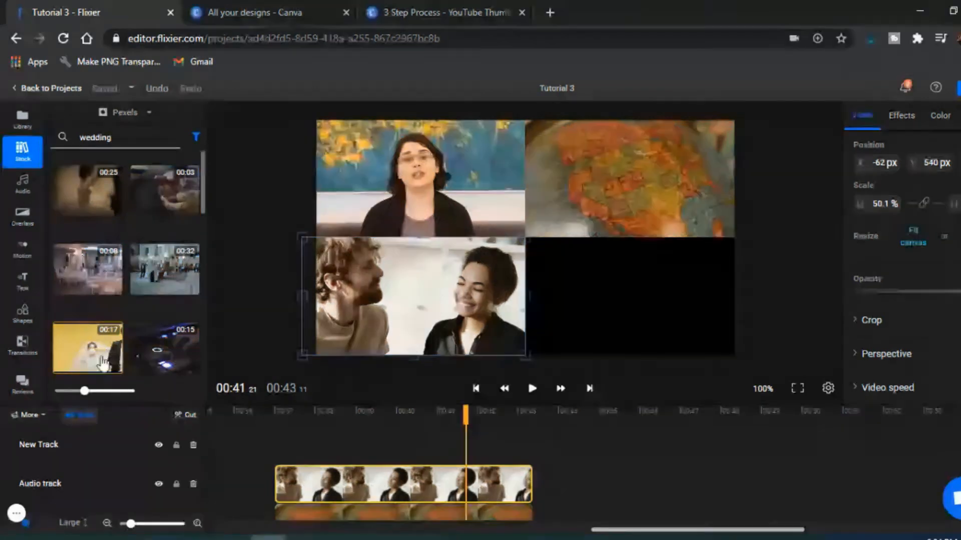
left_click_drag(103, 364, 279, 444)
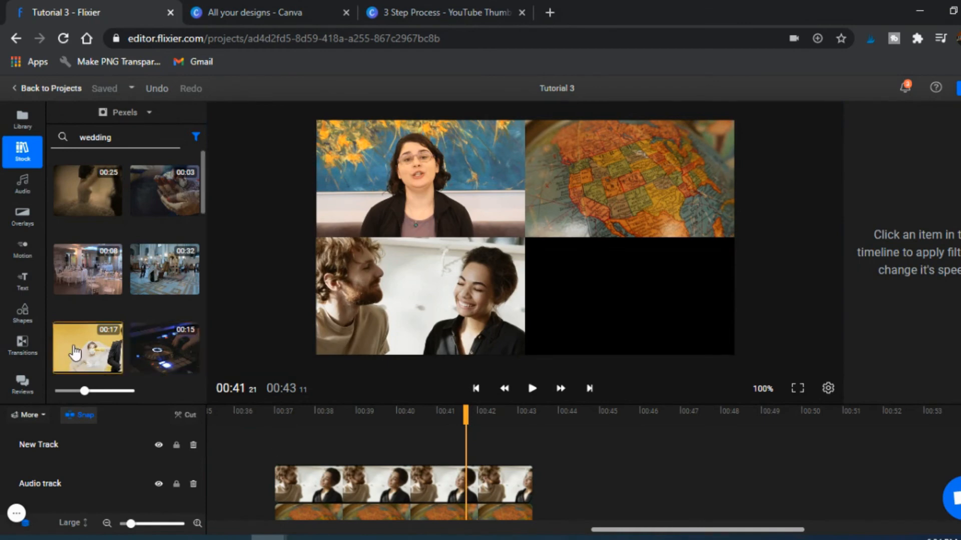
left_click_drag(75, 356, 276, 446)
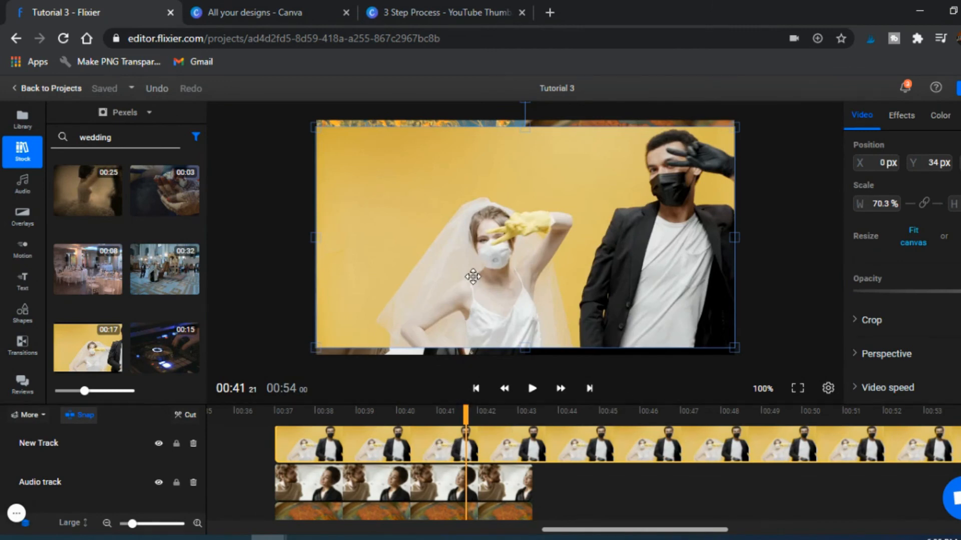
Split the wedding clip at 00:43 10, level with the end of the couple clip, and delete the excess part.
left_click(535, 454)
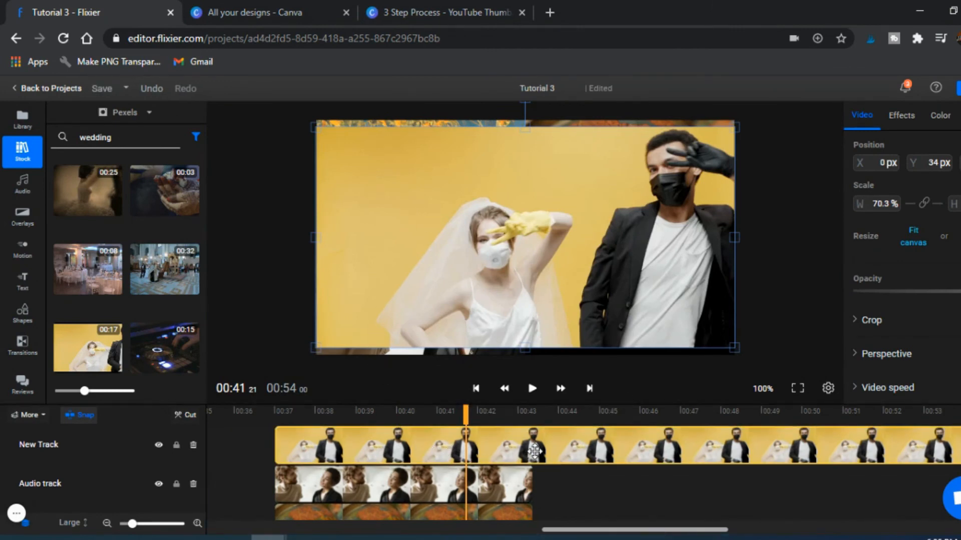
left_click(535, 424)
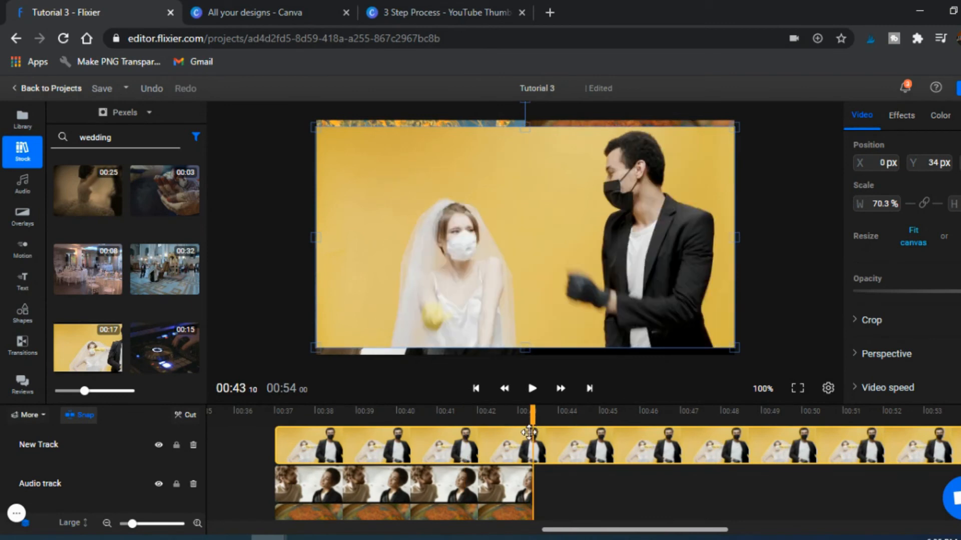
key("c")
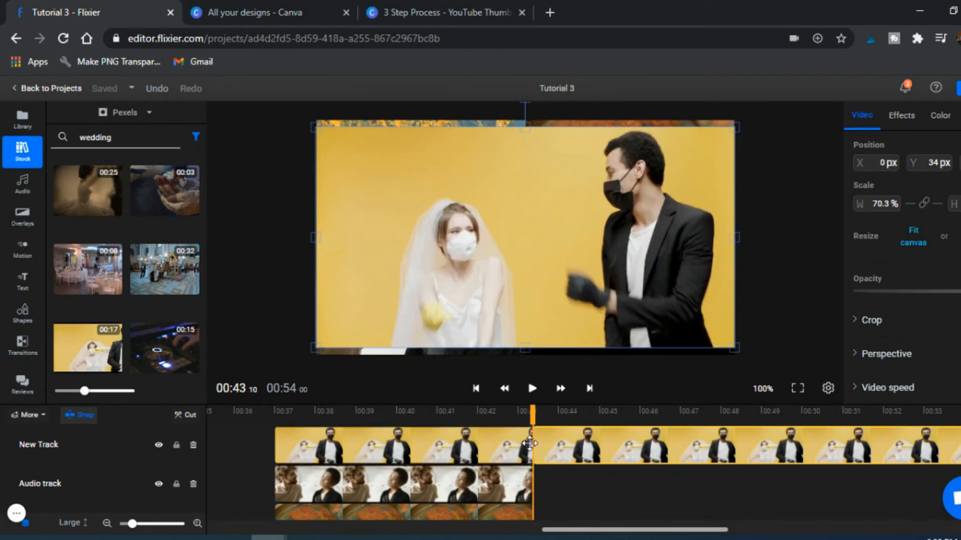
key("Delete")
Scale the wedding clip to 37.6 % and position it below the globe map at X 928 px, Y 540 px.
left_click(412, 443)
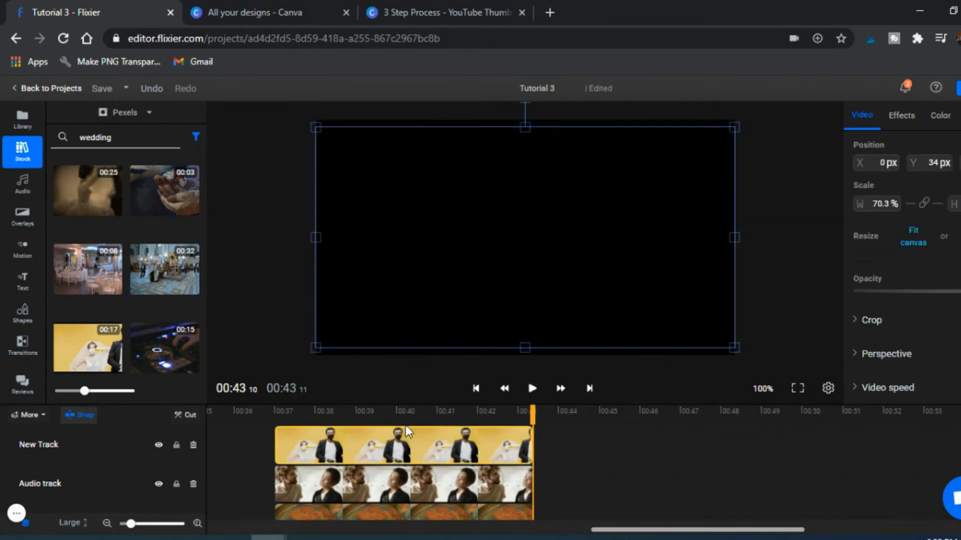
left_click(406, 425)
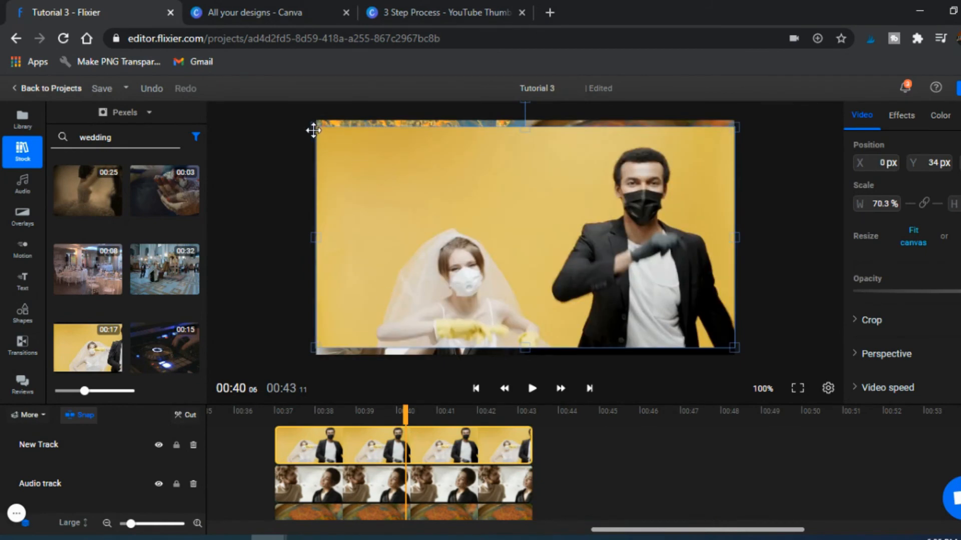
left_click_drag(314, 128, 523, 239)
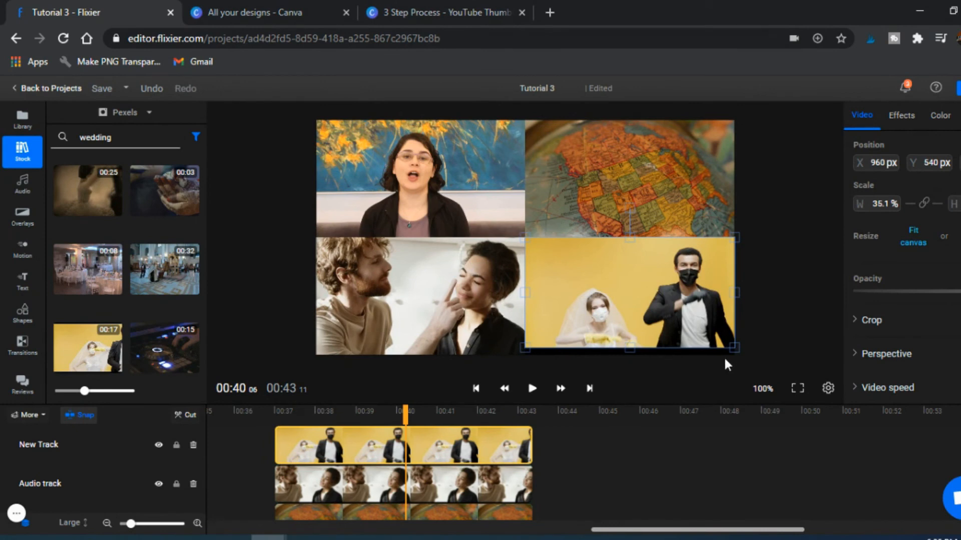
left_click_drag(735, 348, 744, 353)
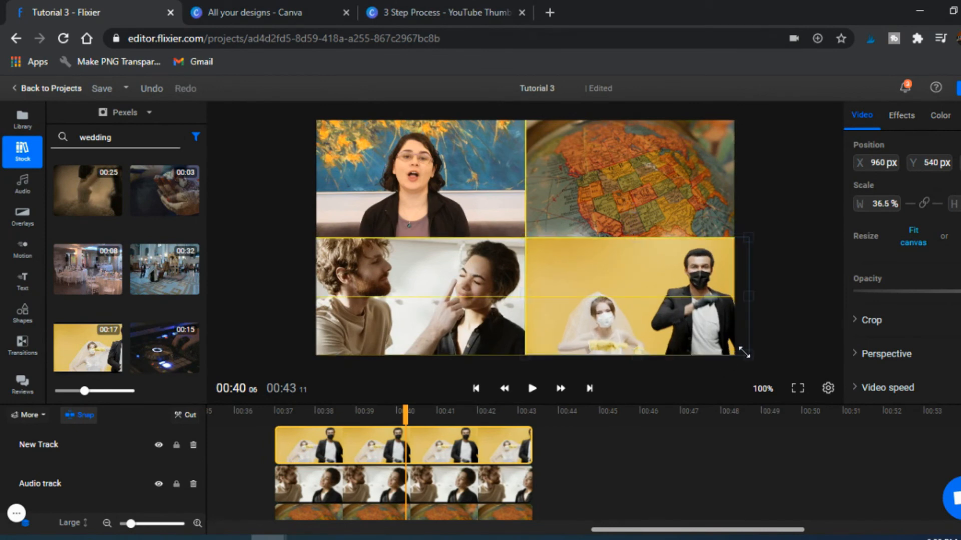
left_click_drag(660, 338, 650, 337)
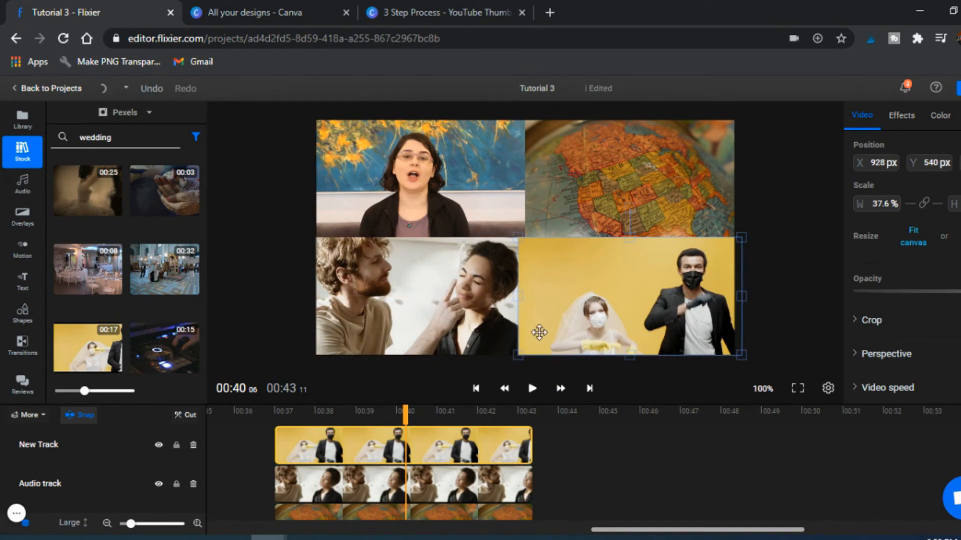
Move the couple clip to the track above the wedding clip so it overlaps it, and play back the four-way grid.
left_click(337, 484)
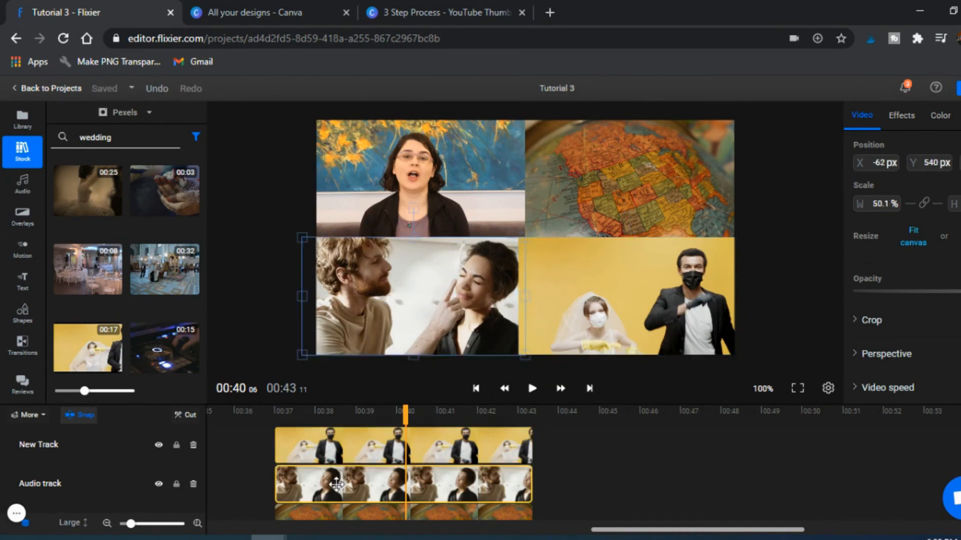
left_click_drag(330, 489, 334, 445)
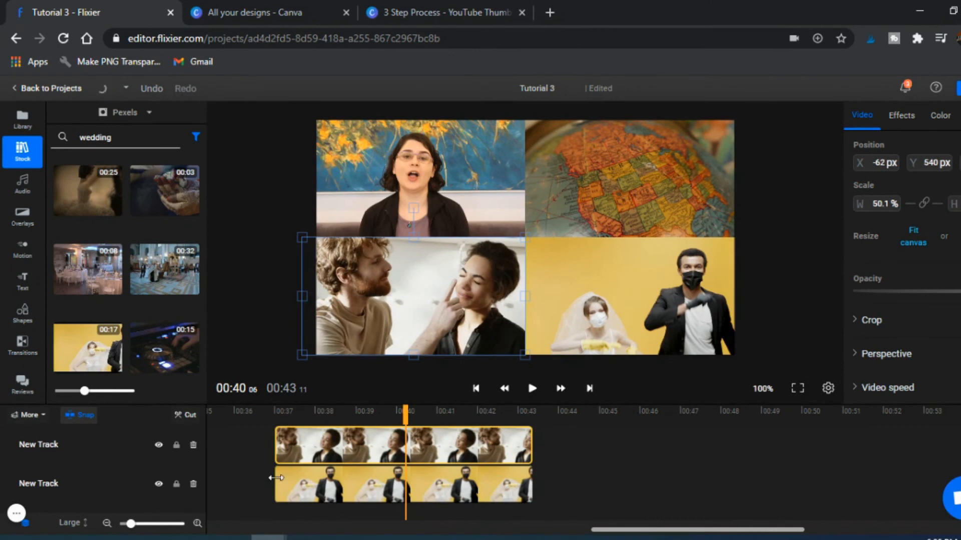
left_click(255, 469)
left_click(531, 389)
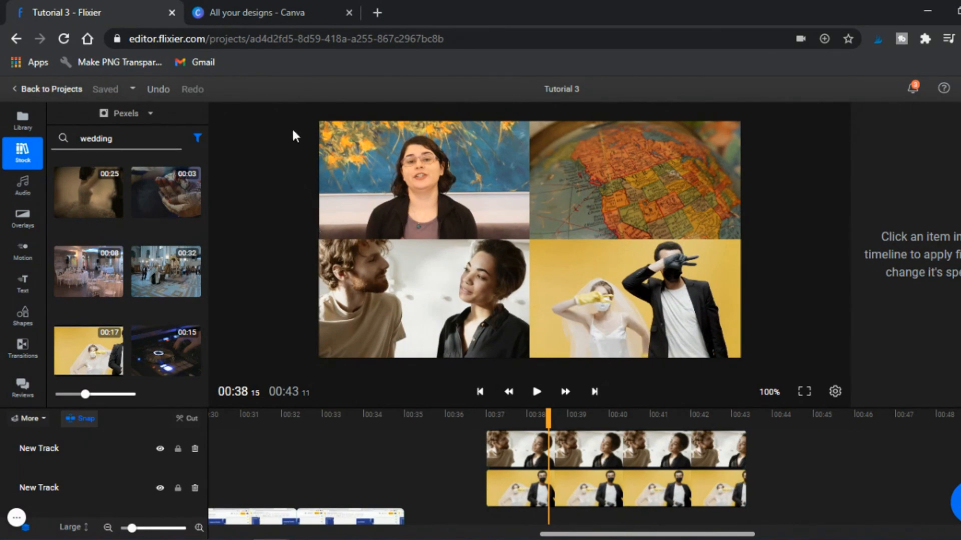
left_click(273, 10)
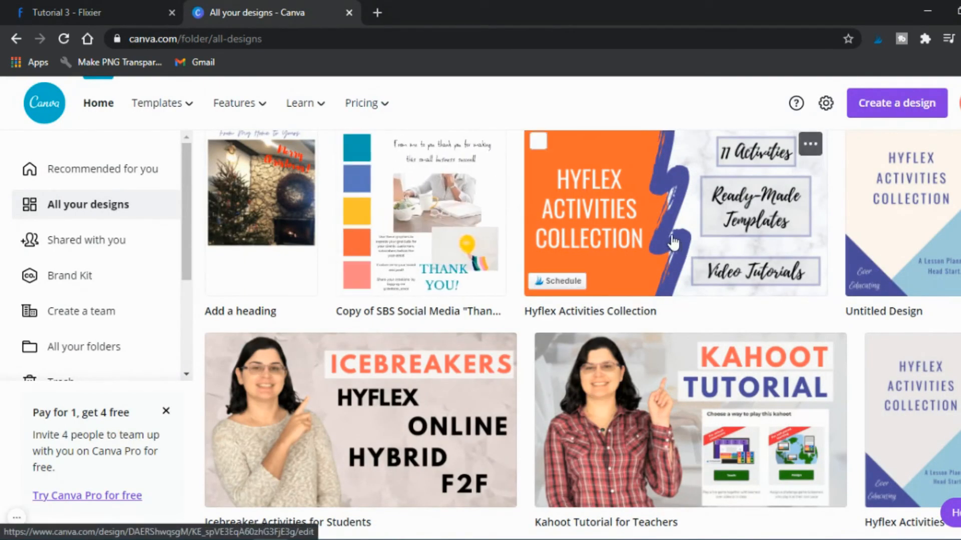
left_click(81, 11)
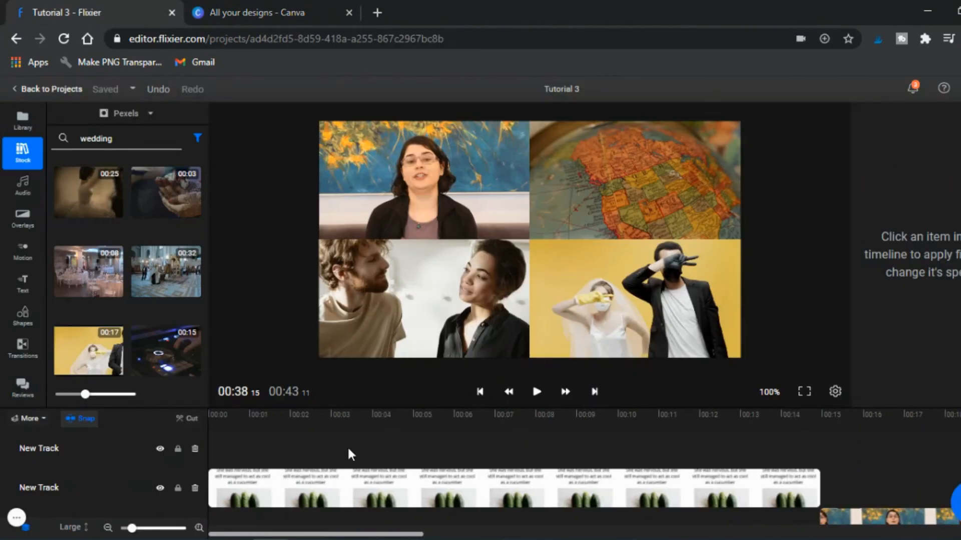
scroll(369, 505, "down", 1)
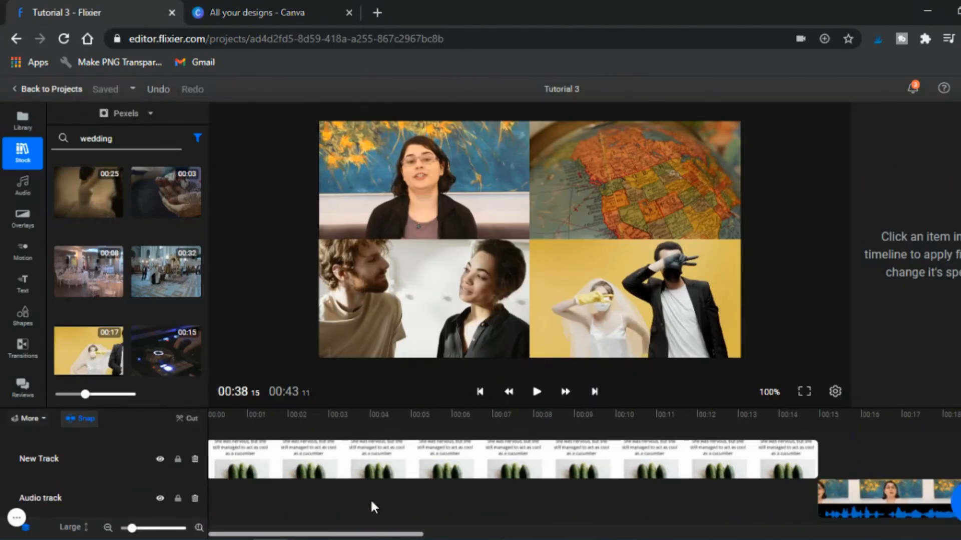
Switch to Canva, search the design types for "yout", create a blank YouTube Thumbnail design and show its text options.
left_click(252, 9)
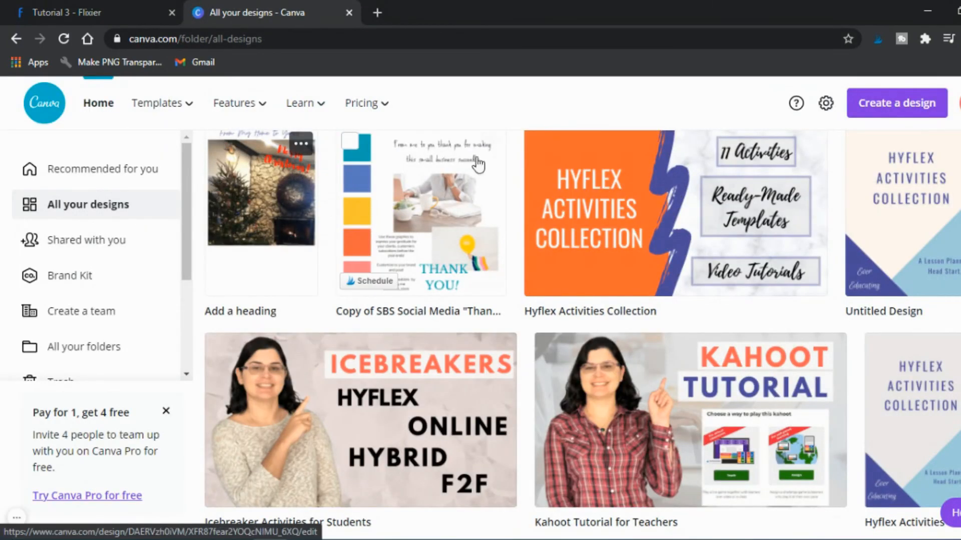
left_click(914, 112)
type("yout")
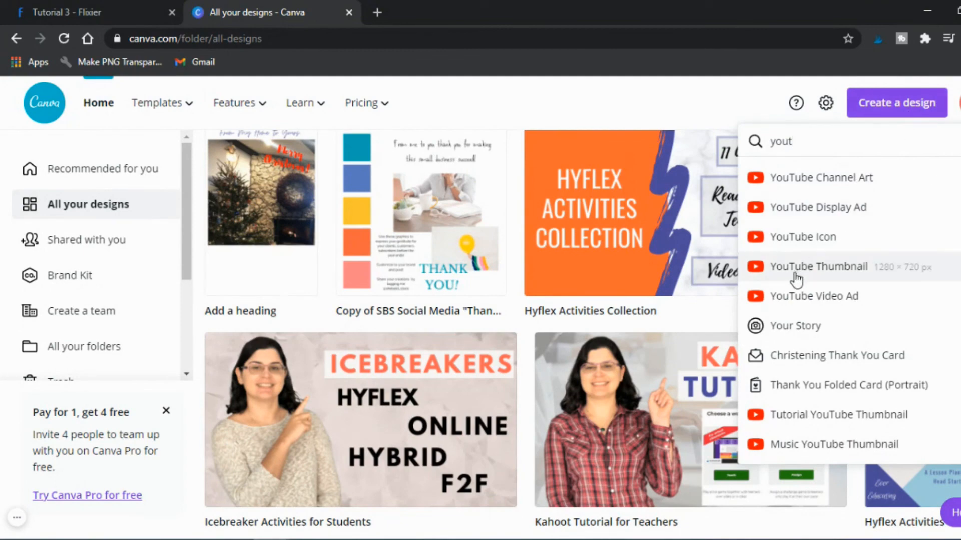
left_click(826, 273)
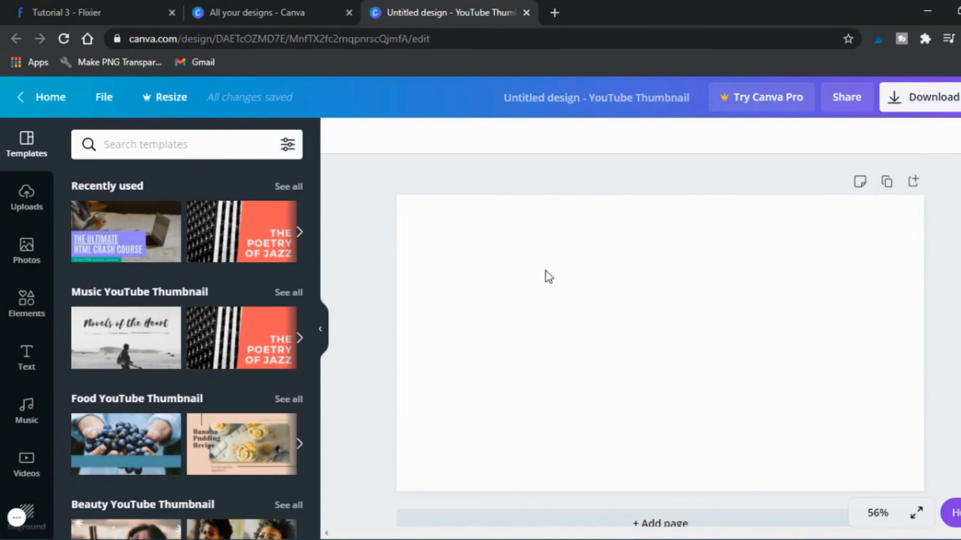
left_click(26, 356)
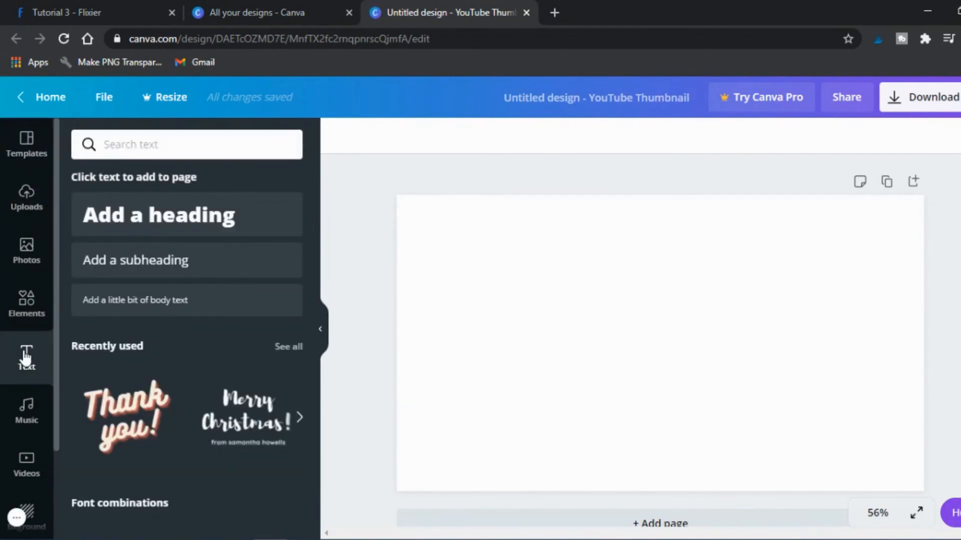
Return to the Canva designs page, search the design types for "inst" and create a blank Instagram Story design.
left_click(254, 14)
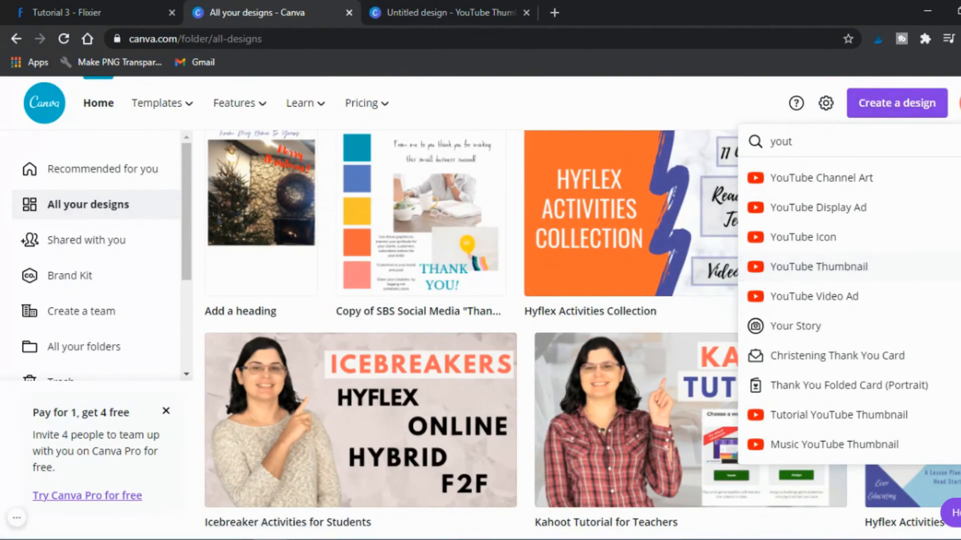
key("BackSpace")
key("BackSpace")
key("BackSpace")
key("BackSpace")
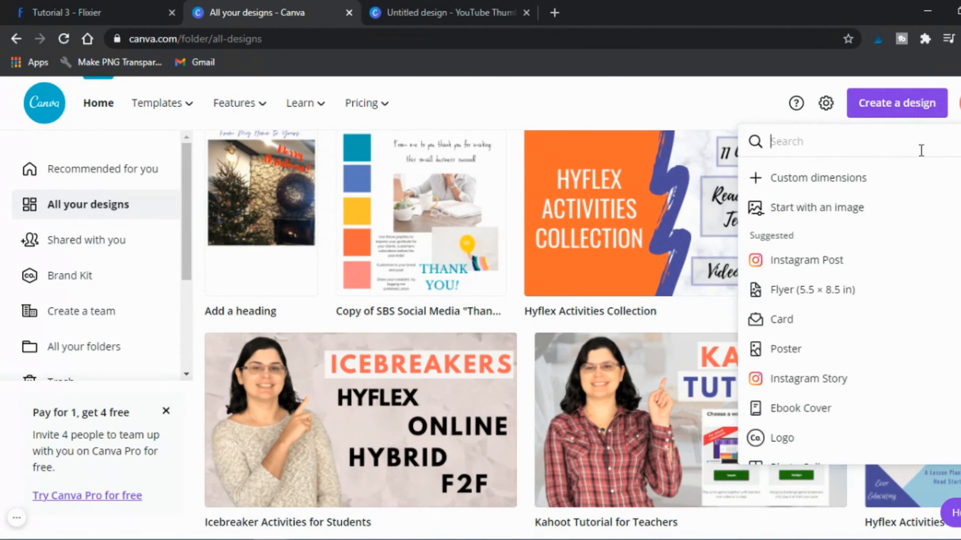
type("inst")
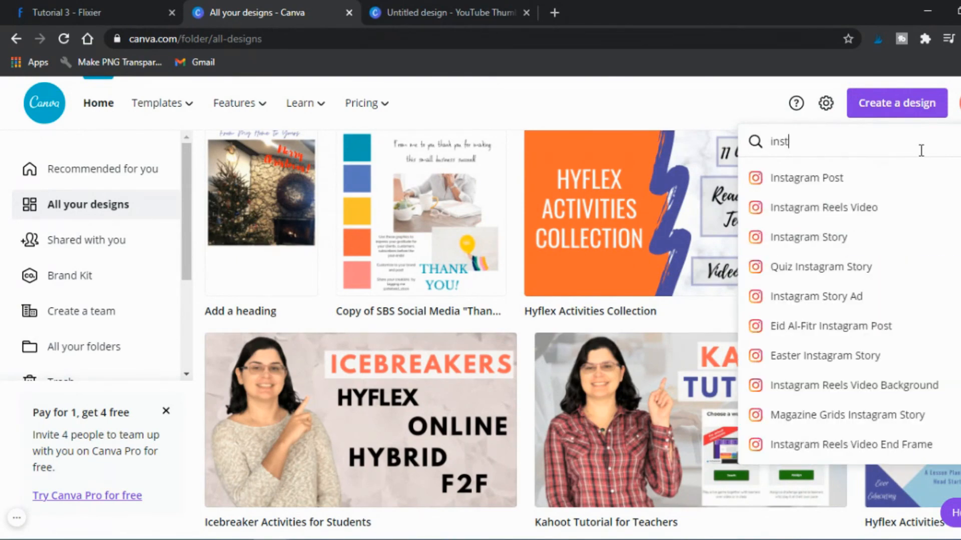
left_click(834, 239)
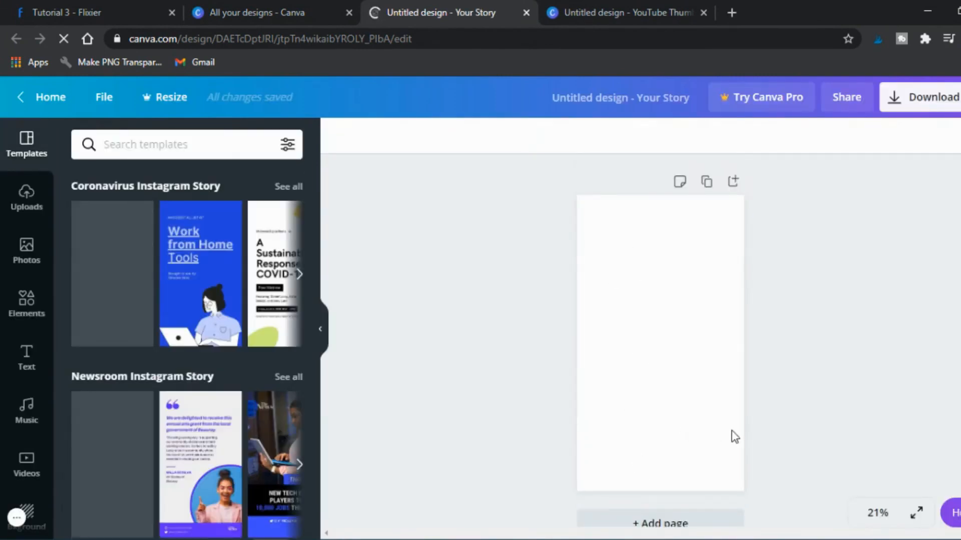
Switch back to Flixier, go to 00:04 25 and shift the simile image beside the speaker to Y 0 px.
left_click(103, 12)
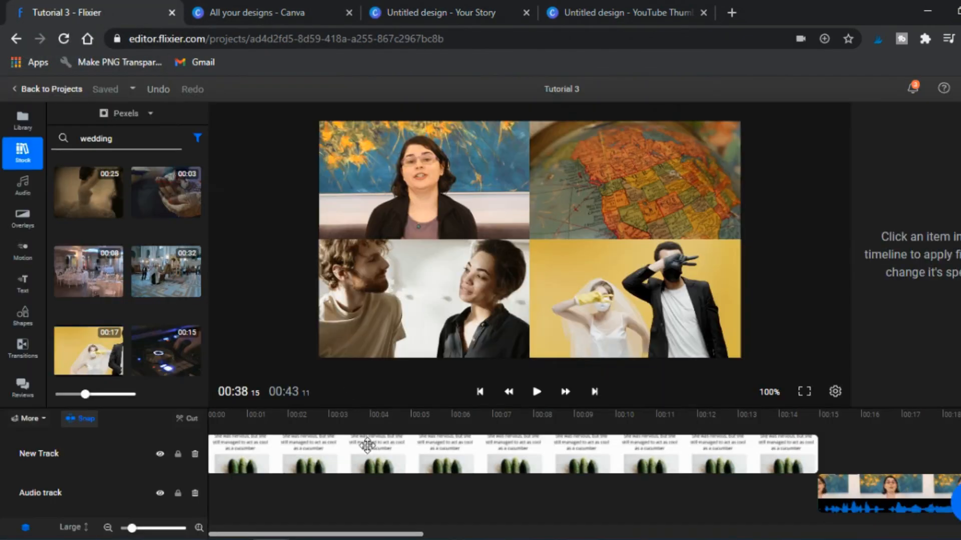
left_click(406, 489)
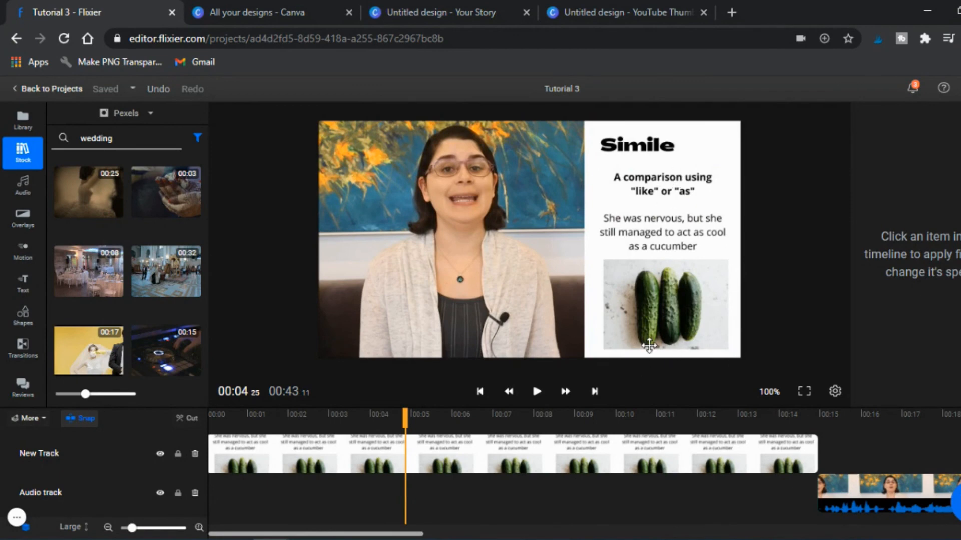
left_click(678, 304)
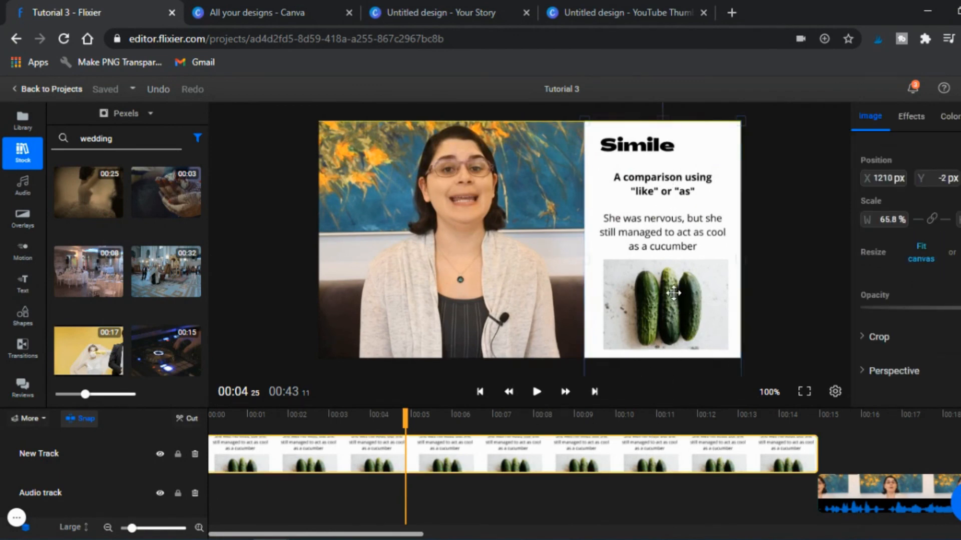
mouse_move(674, 295)
left_mouse_down()
mouse_move(675, 221)
mouse_move(674, 298)
left_mouse_up()
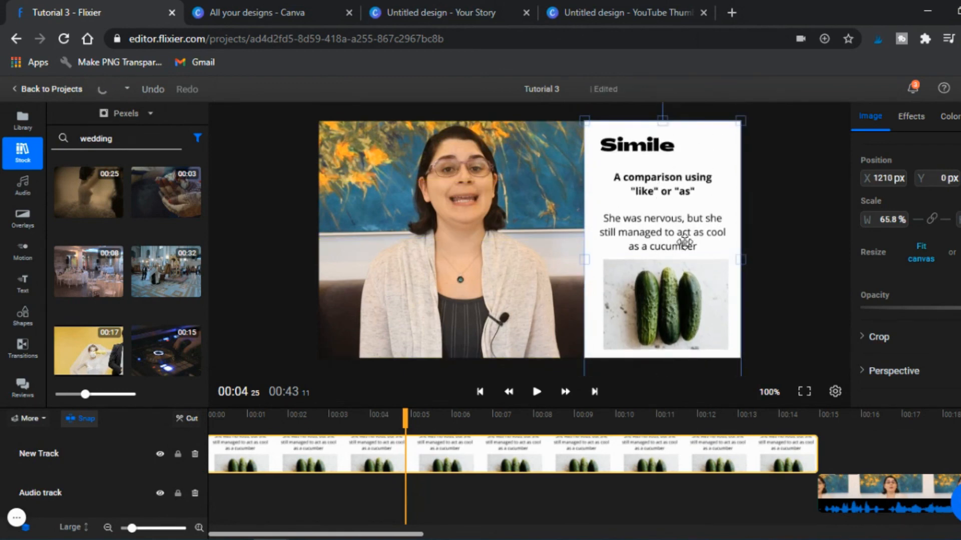
Switch to the blank YouTube Thumbnail design in Canva.
left_click(612, 13)
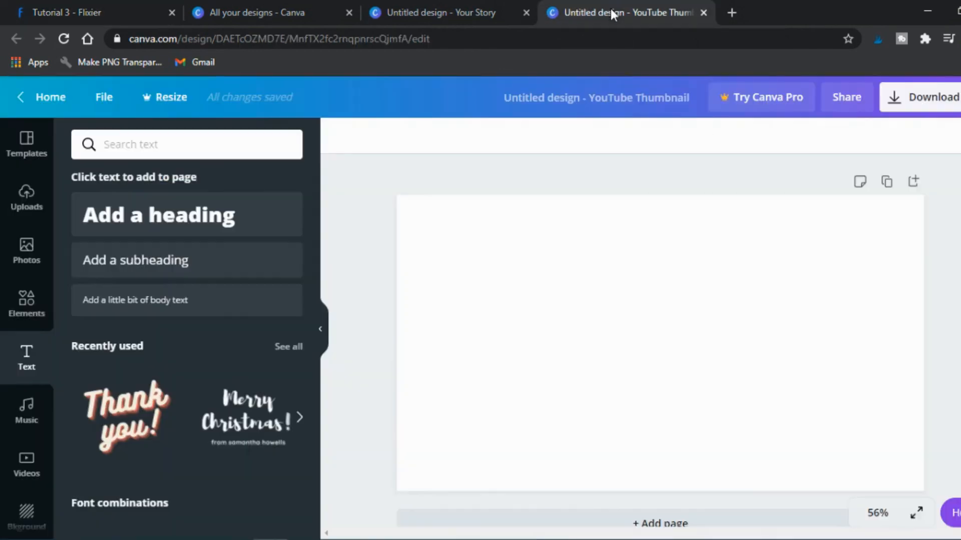